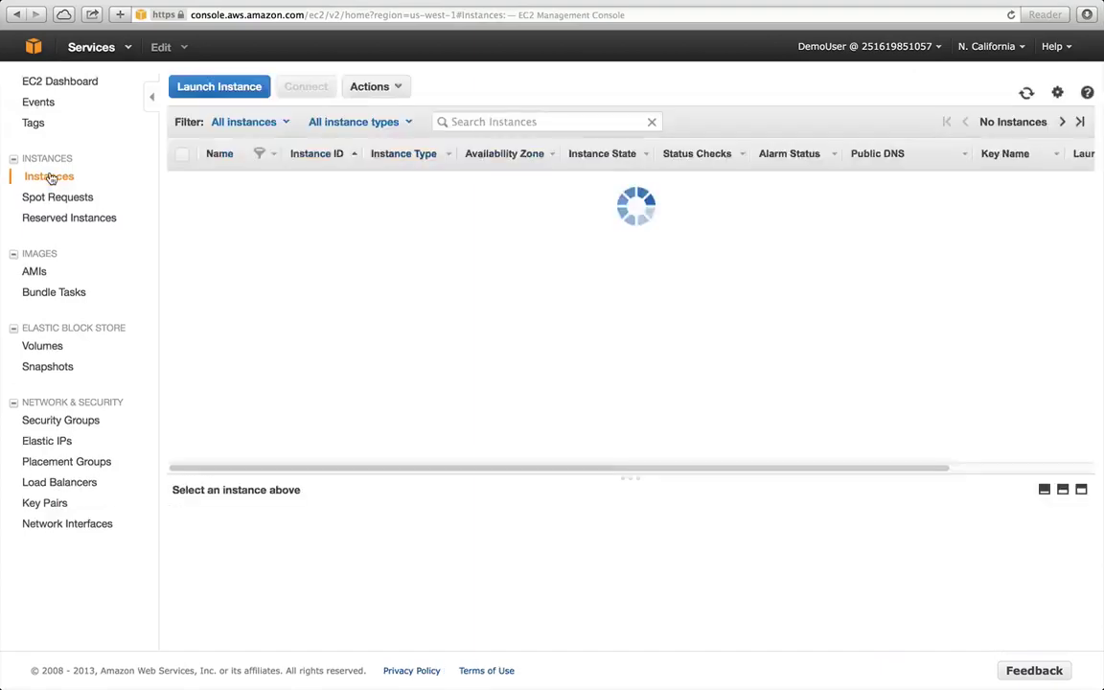
Start launching a new EC2 instance, limit the images to free tier, and select the 64-bit Amazon Linux AMI 2013.09.
{"action": "left_click", "coordinate": [247, 90]}
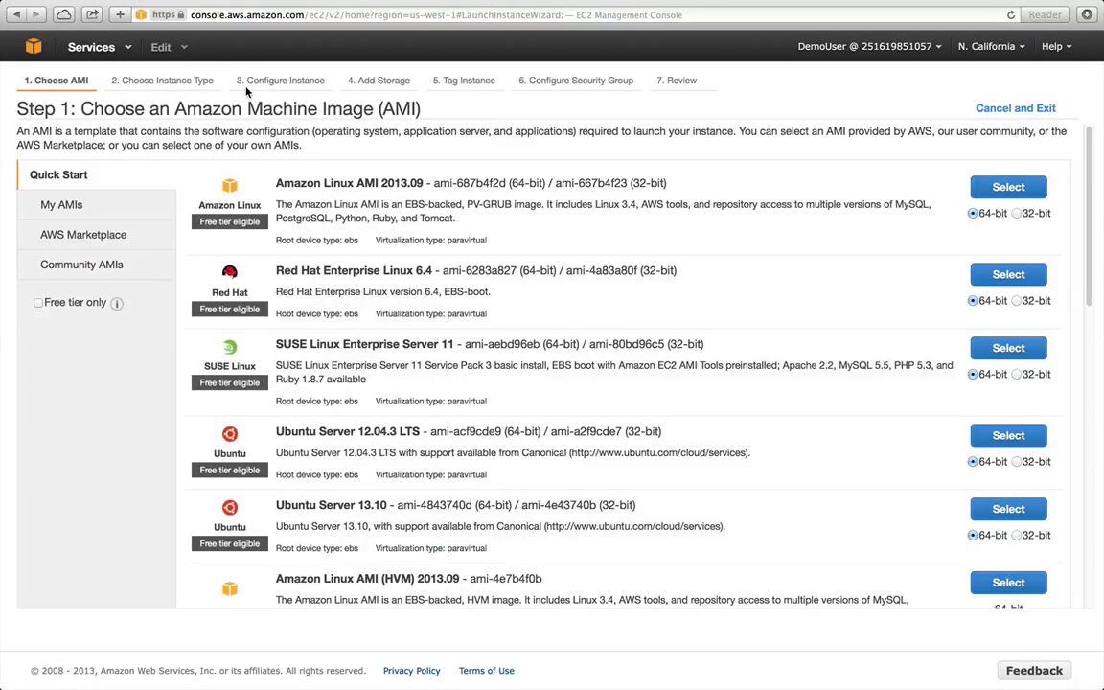
{"action": "left_click", "coordinate": [38, 304]}
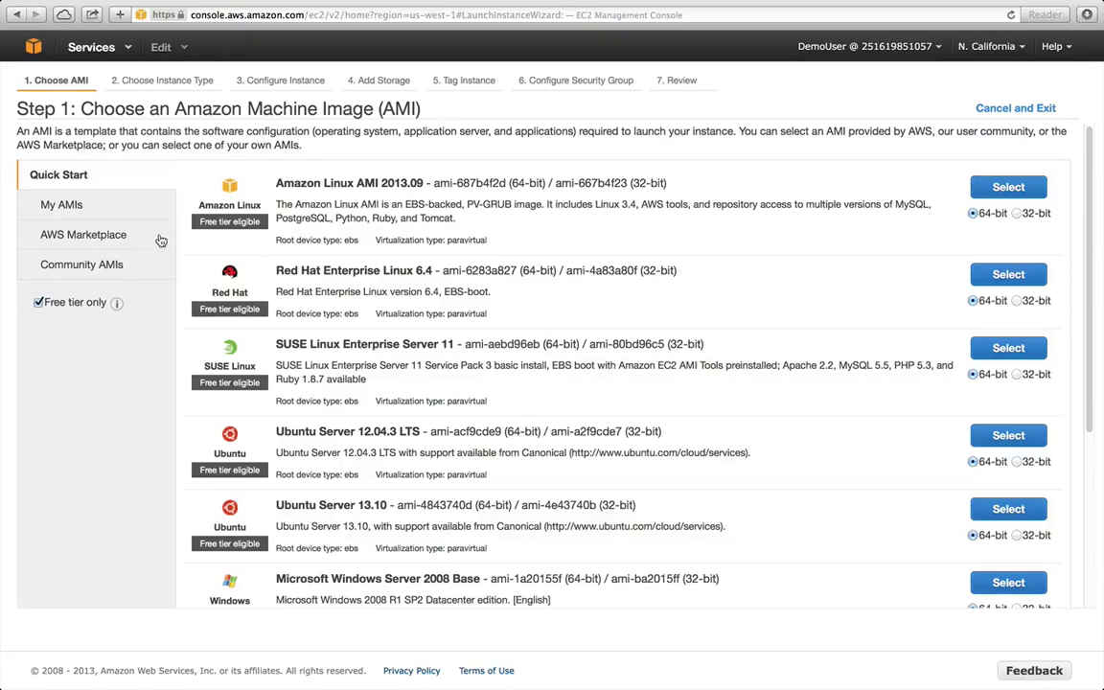
{"action": "left_click", "coordinate": [1009, 188]}
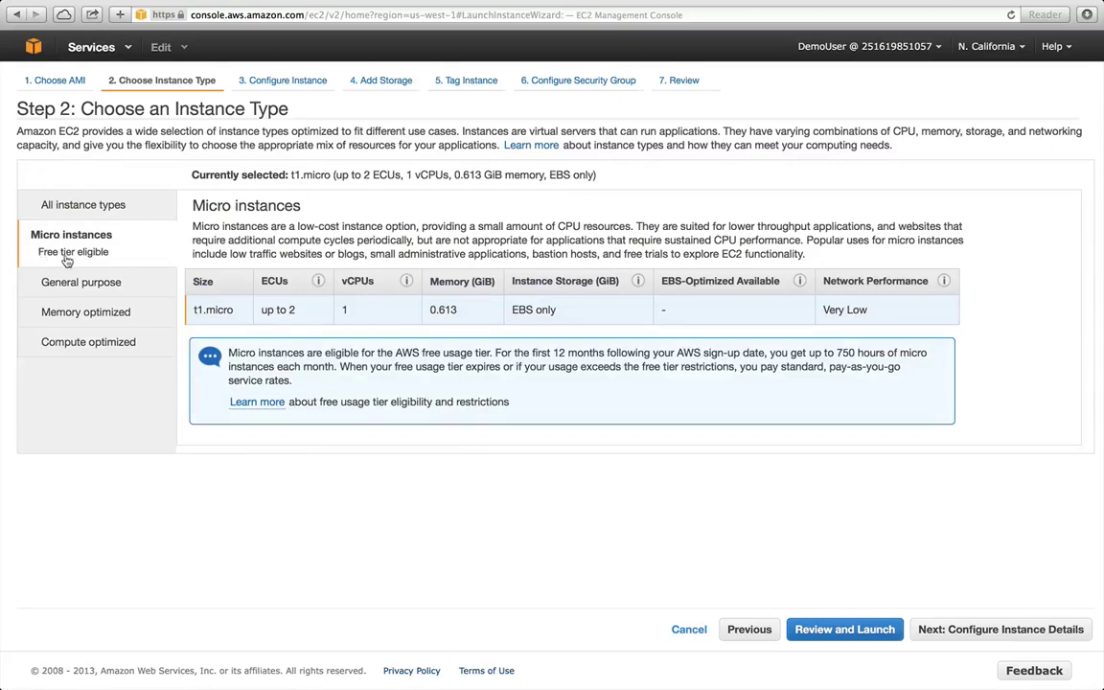
Review the general purpose, memory optimized and compute optimized types, and proceed to instance details with the free-tier-eligible t1.micro.
{"action": "left_click", "coordinate": [84, 283]}
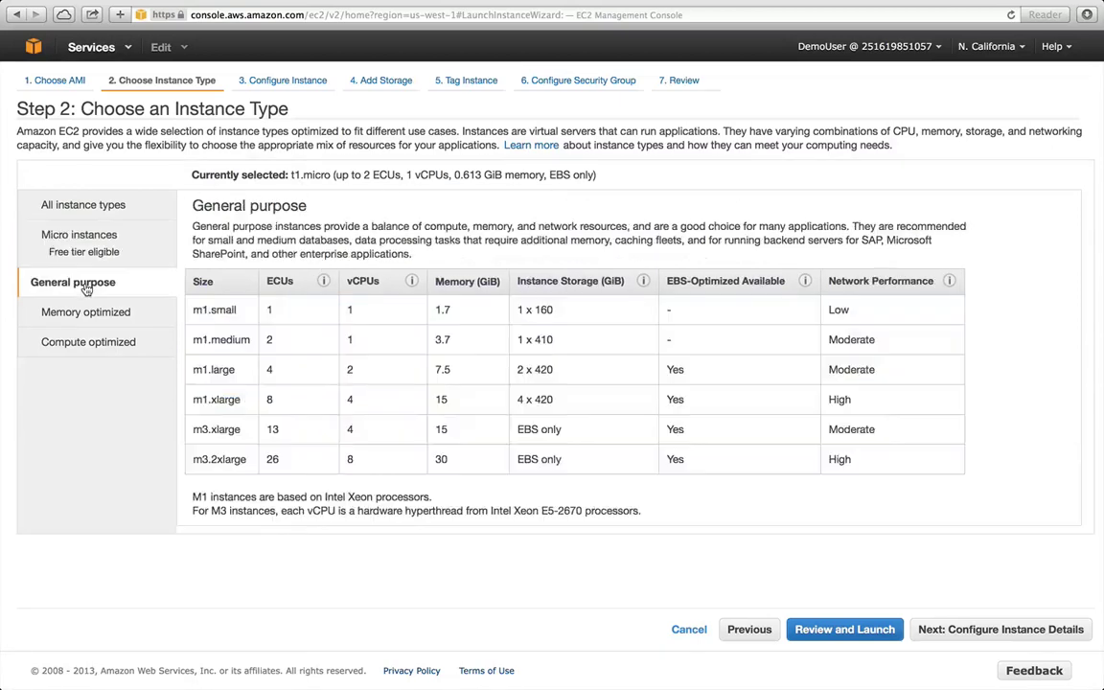
{"action": "left_click", "coordinate": [84, 316]}
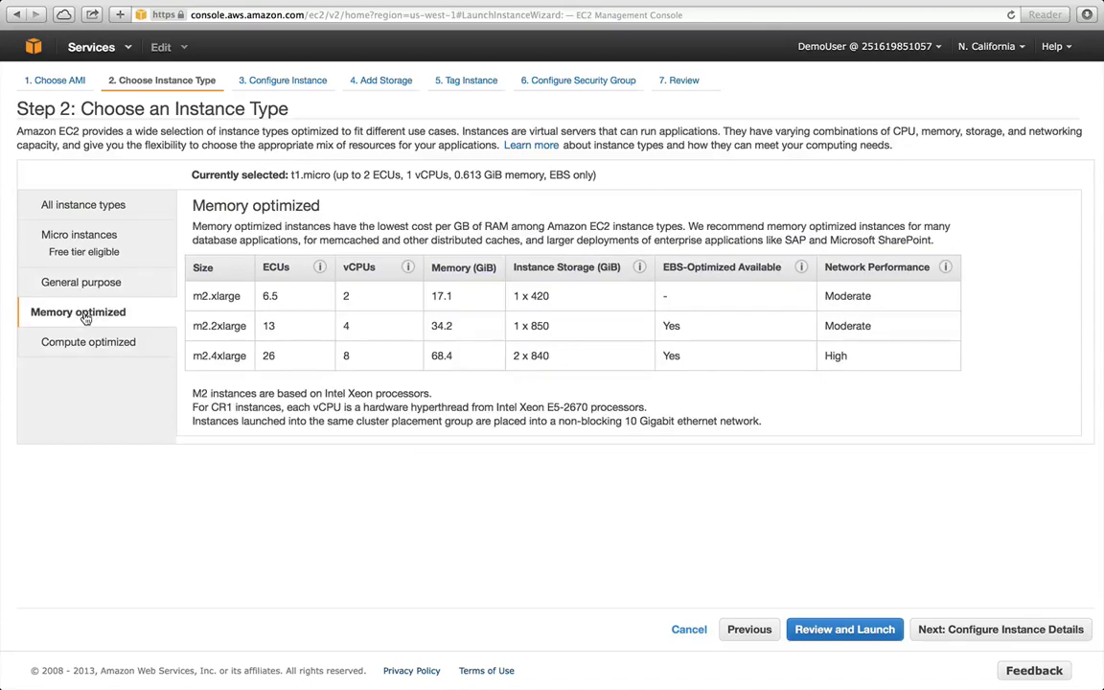
{"action": "left_click", "coordinate": [82, 343]}
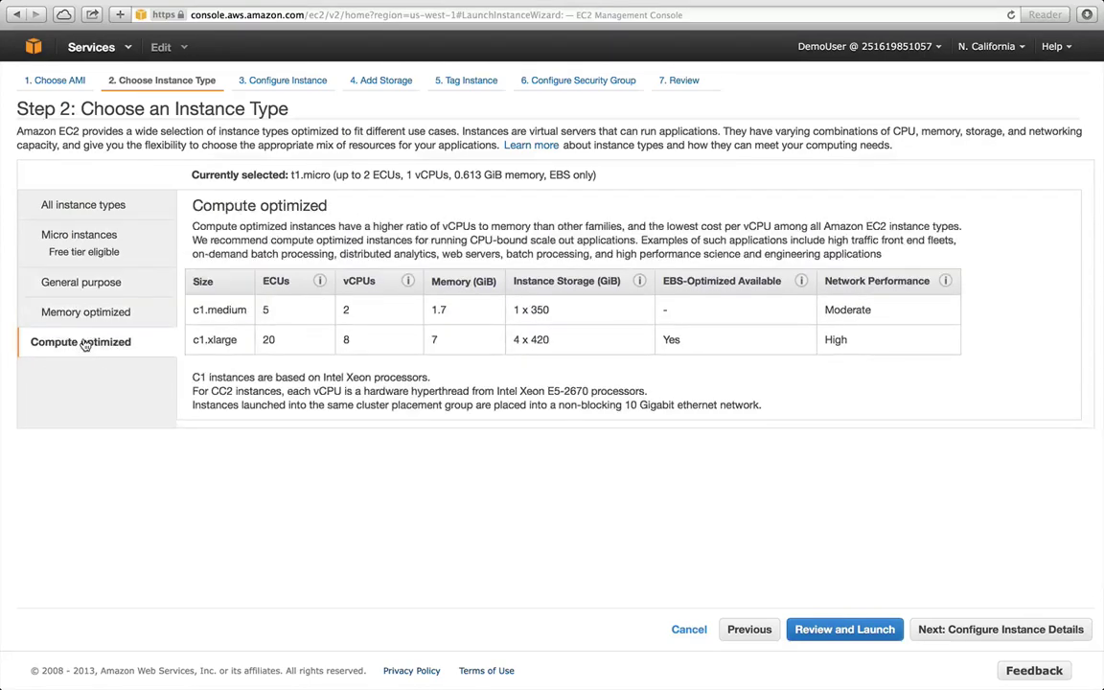
{"action": "left_click", "coordinate": [77, 232]}
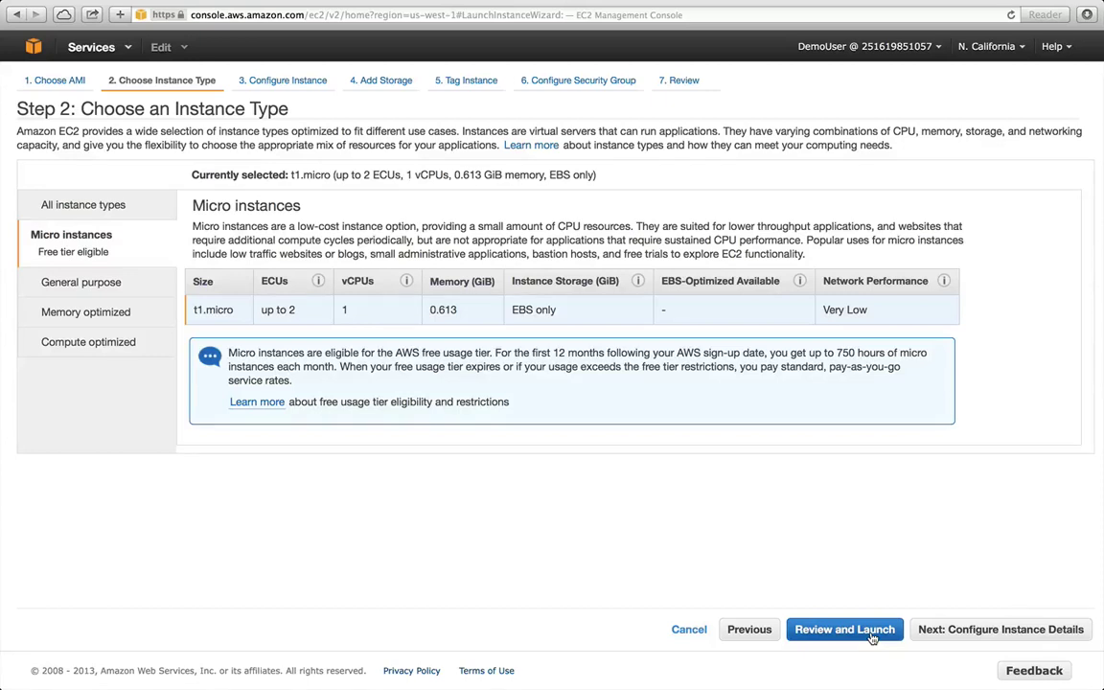
{"action": "left_click", "coordinate": [952, 632]}
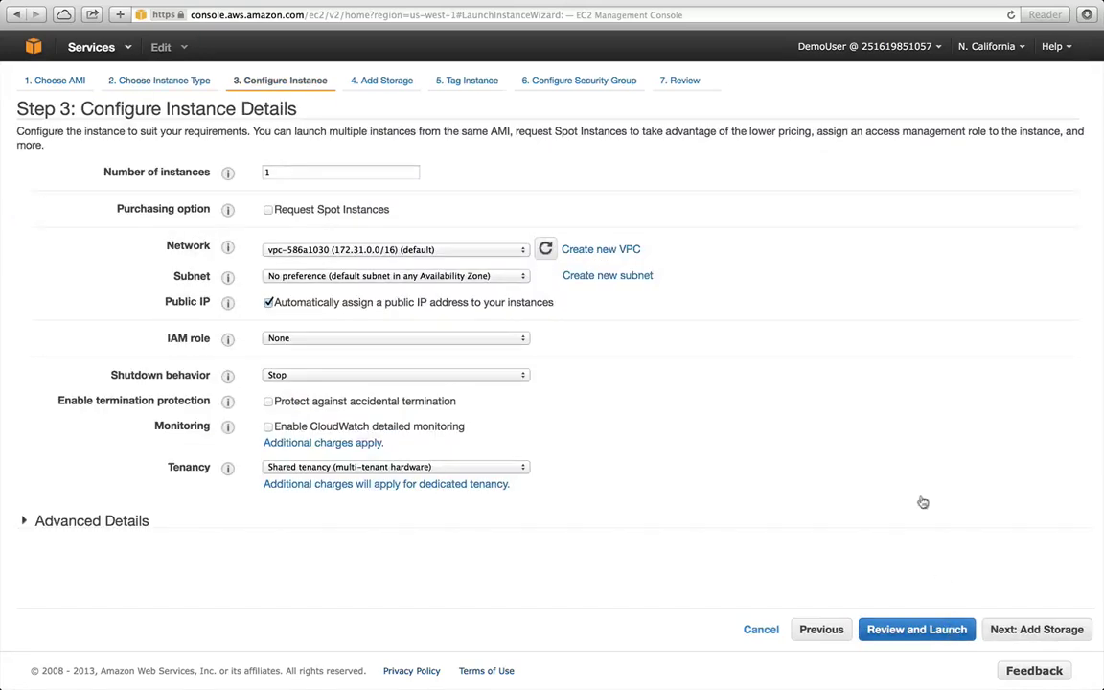
Keep the default details for 1 instance and keep the root volume at 8 GB with the Standard volume type.
{"action": "left_click", "coordinate": [273, 169]}
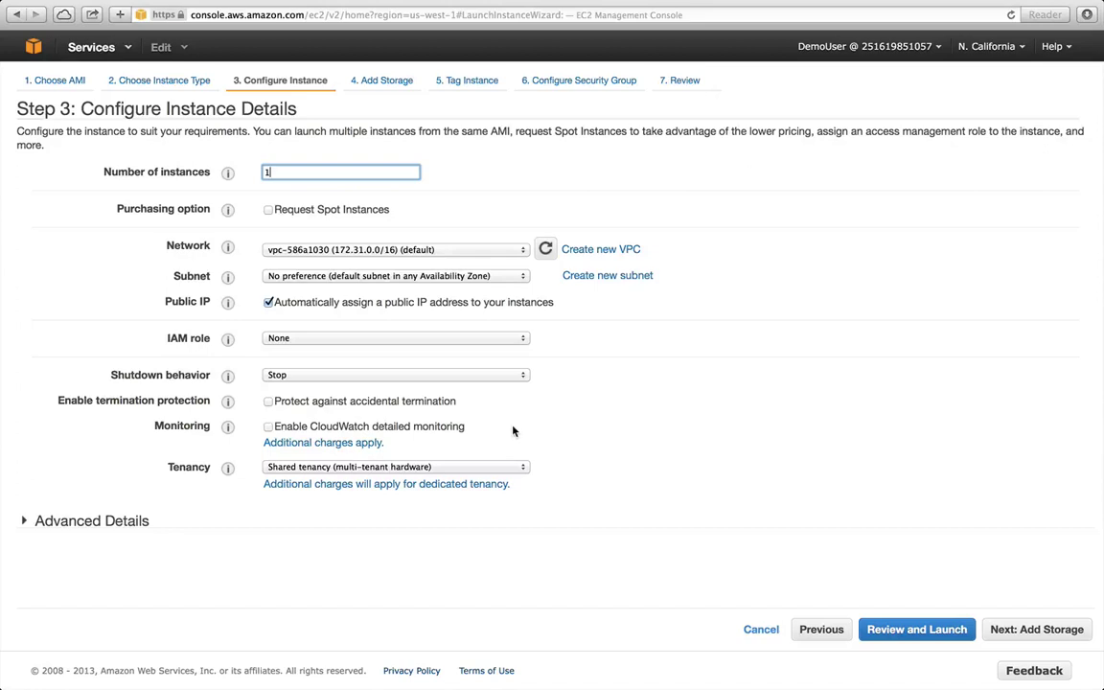
{"action": "left_click", "coordinate": [1021, 632]}
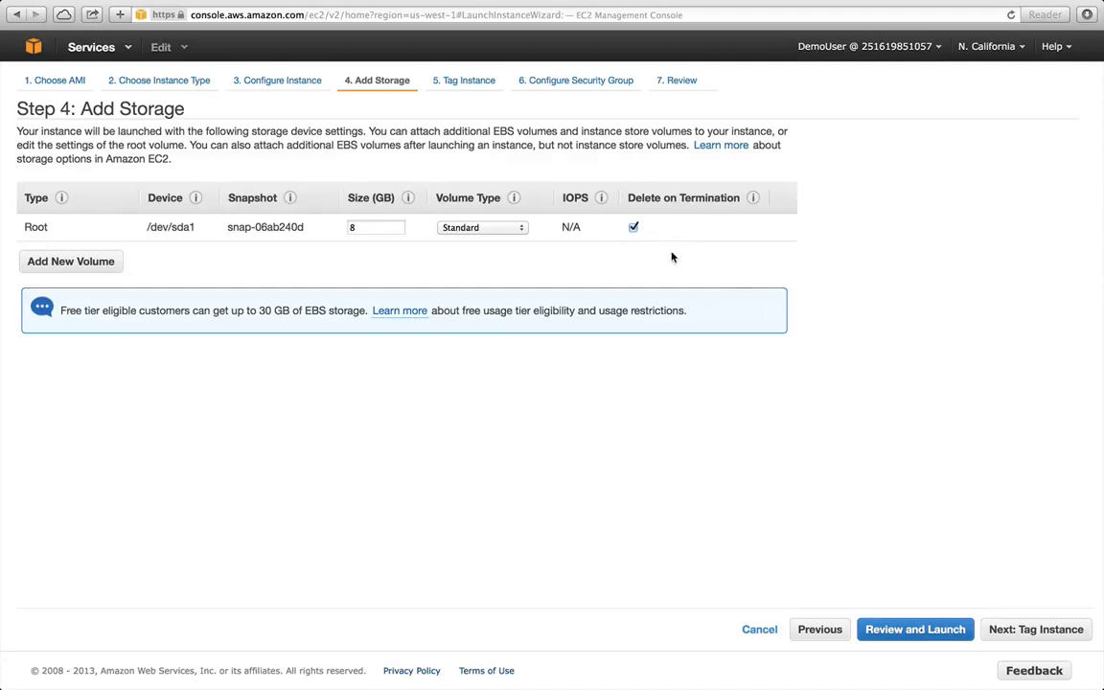
{"action": "left_click", "coordinate": [364, 228]}
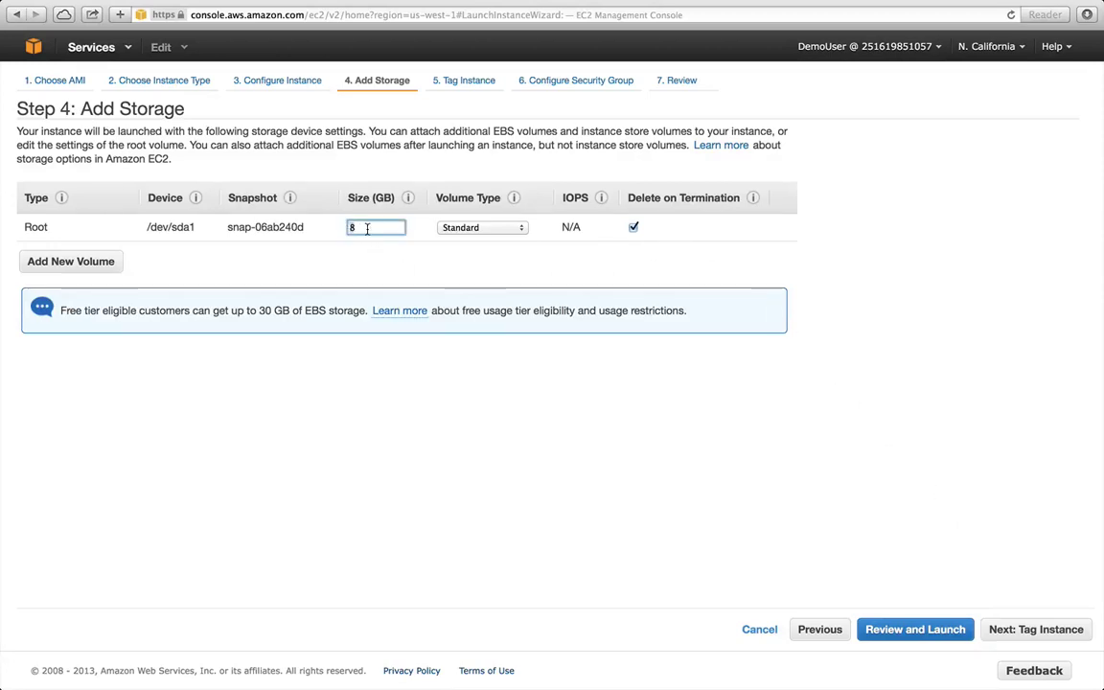
{"action": "left_click", "coordinate": [524, 232]}
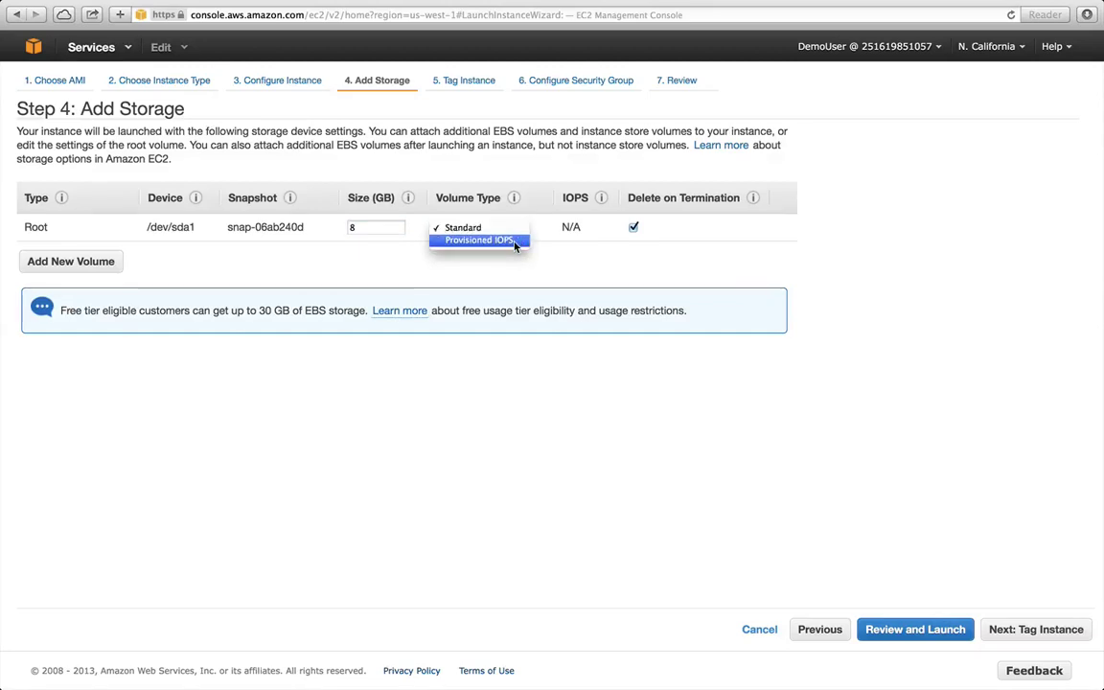
{"action": "left_click", "coordinate": [514, 231]}
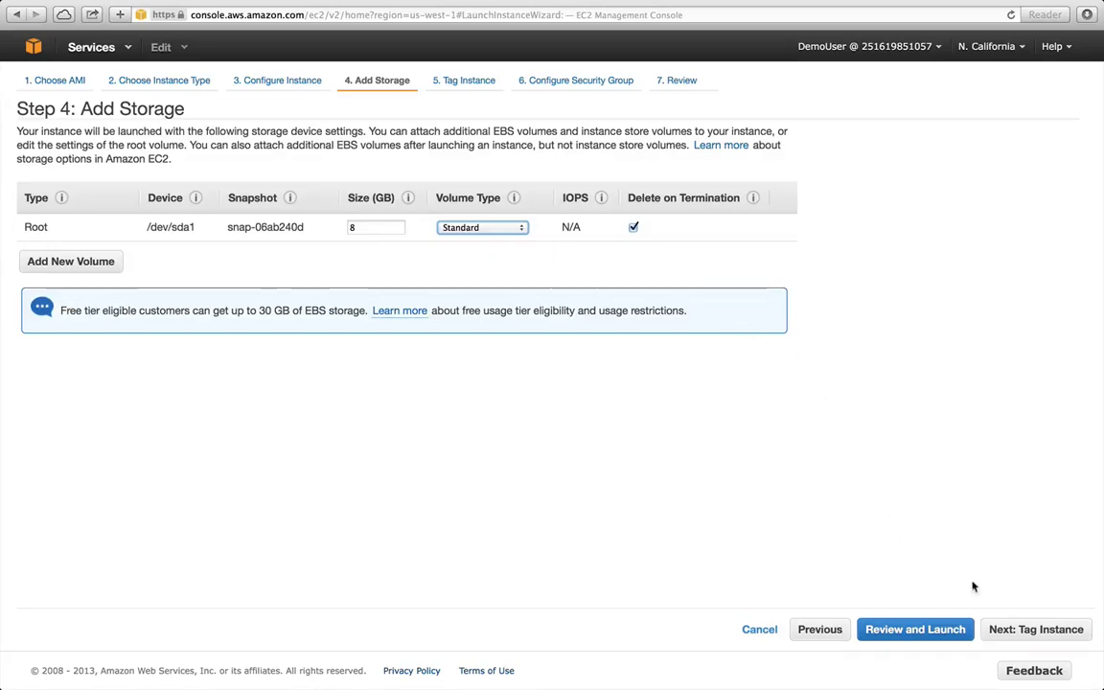
Tag the instance with the Name value MyFirstInstance and proceed to the security group configuration.
{"action": "left_click", "coordinate": [1015, 631]}
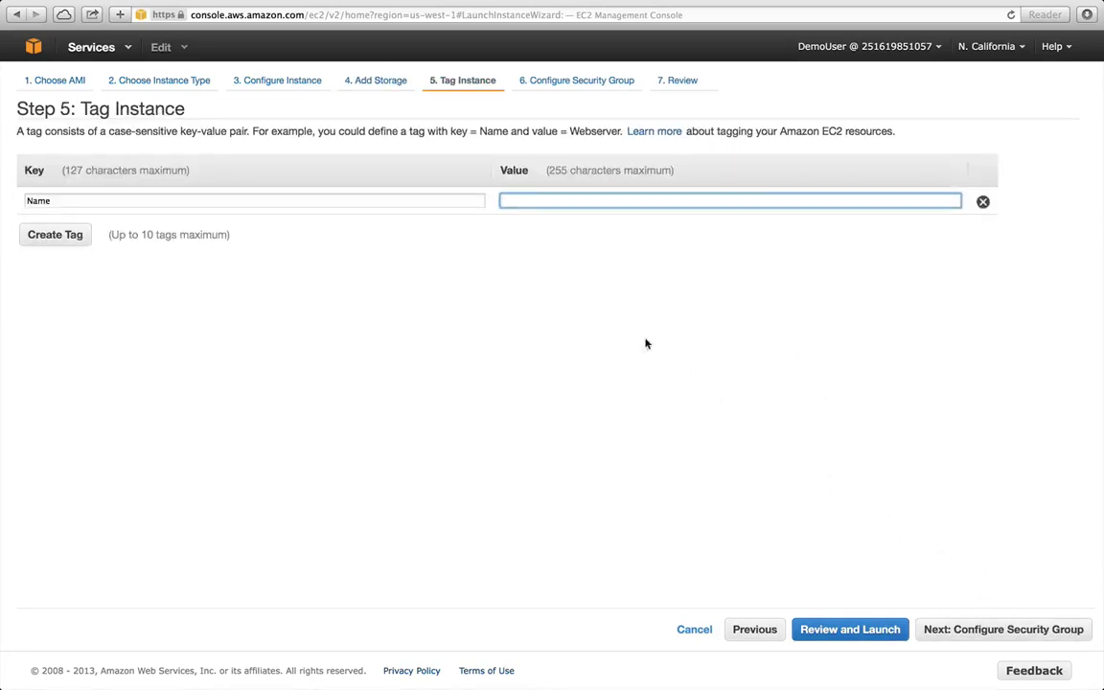
{"action": "type", "text": "MyFirstInstance"}
{"action": "left_click", "coordinate": [988, 630]}
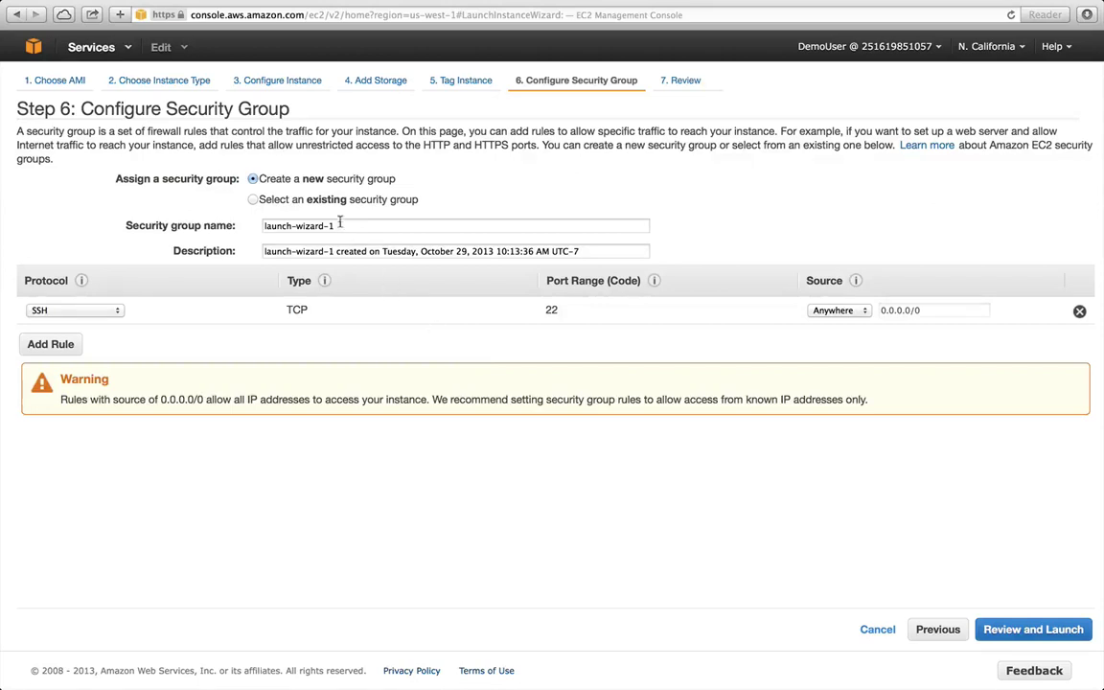
Assign the existing security group MyFirstSG to the instance and proceed to the launch review.
{"action": "left_click", "coordinate": [252, 200]}
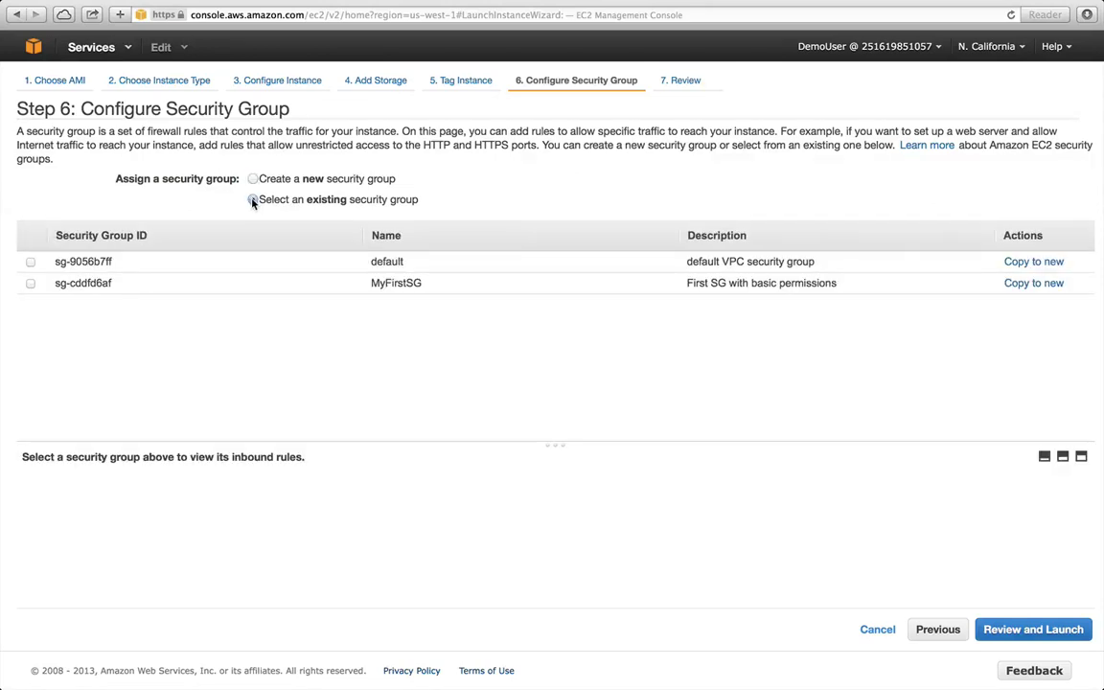
{"action": "left_click", "coordinate": [30, 284]}
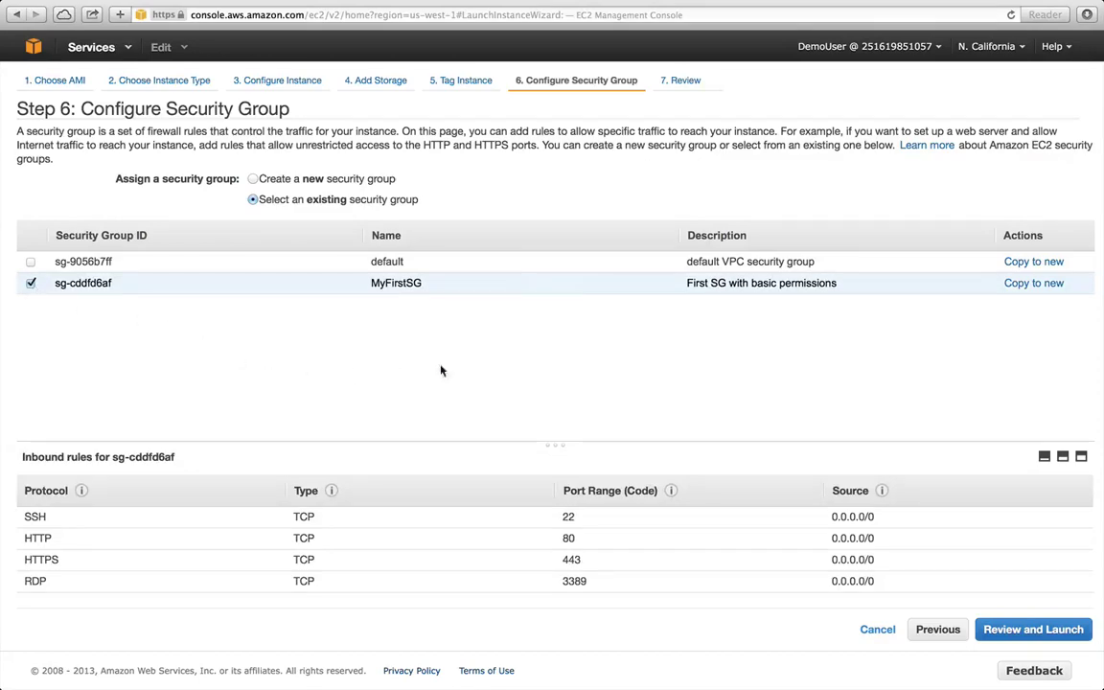
{"action": "left_click", "coordinate": [1054, 634]}
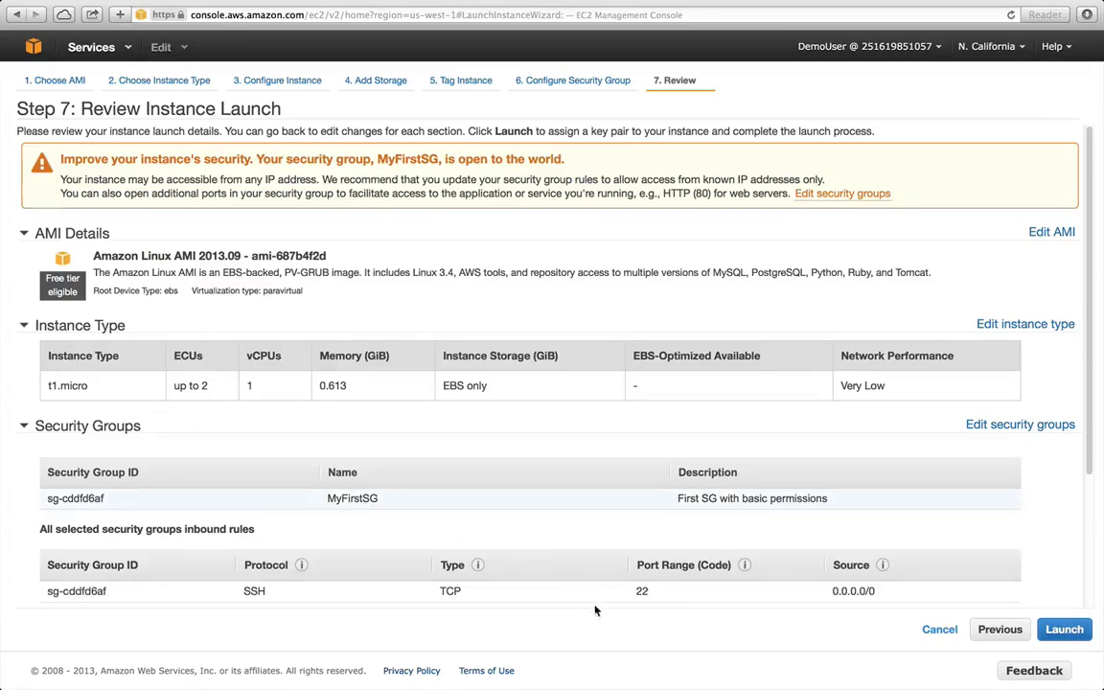
Launch the instance with the existing key pair MyFirstKey, acknowledging access to its private key file.
{"action": "left_click", "coordinate": [1062, 632]}
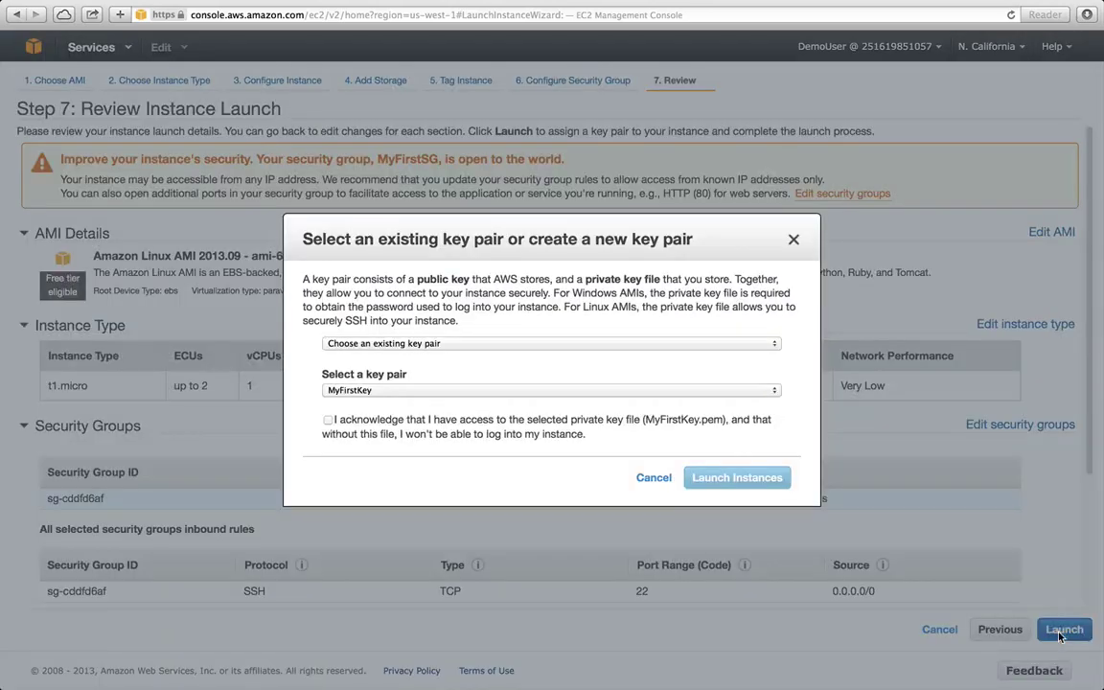
{"action": "left_click", "coordinate": [774, 392]}
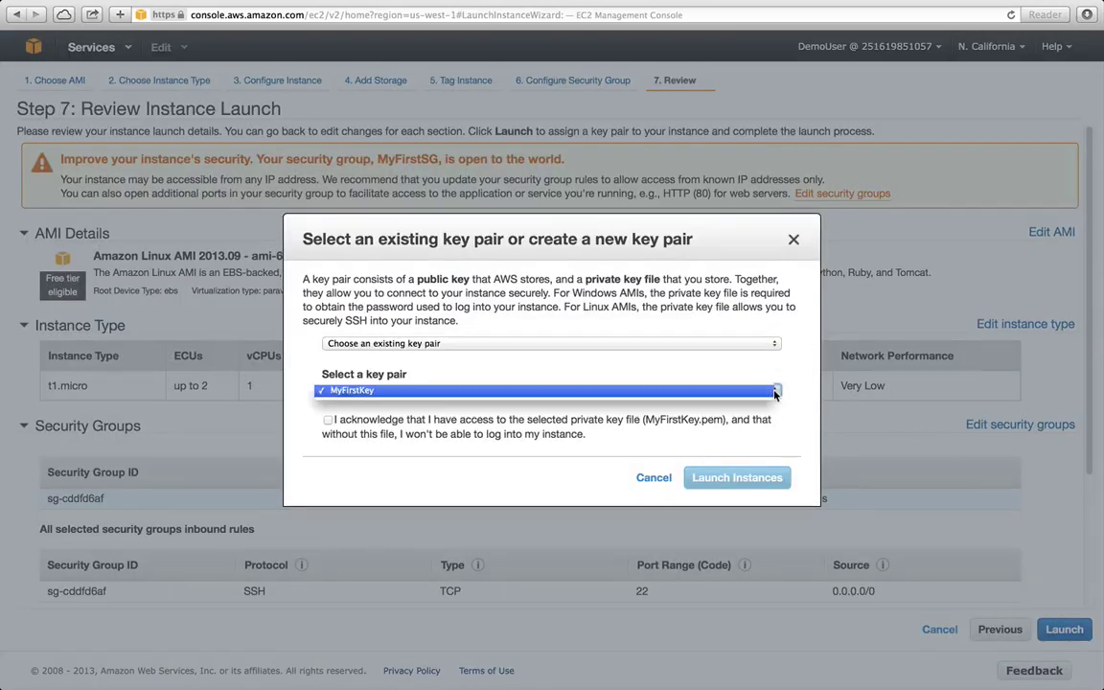
{"action": "left_click", "coordinate": [497, 418]}
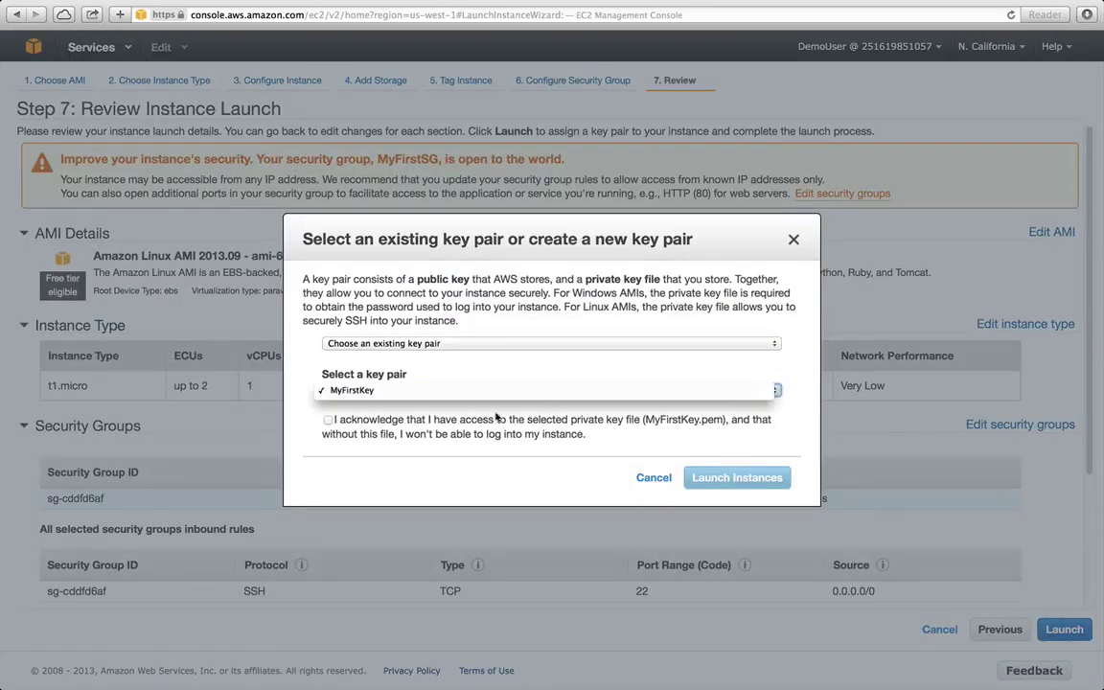
{"action": "left_click", "coordinate": [328, 420]}
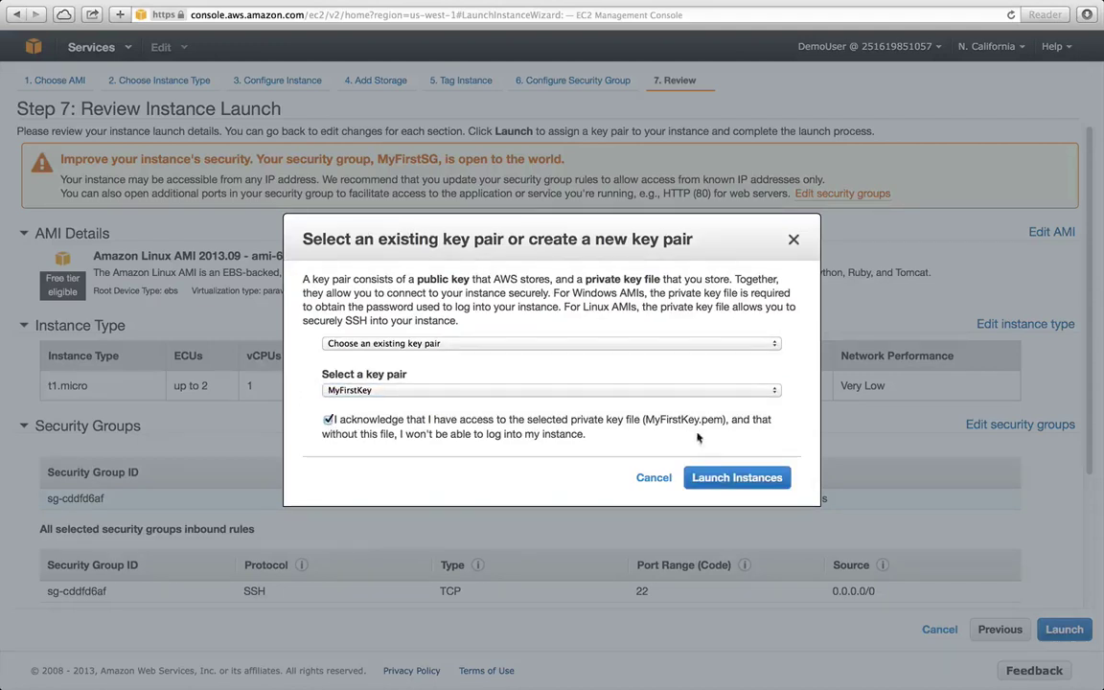
{"action": "left_click", "coordinate": [744, 479]}
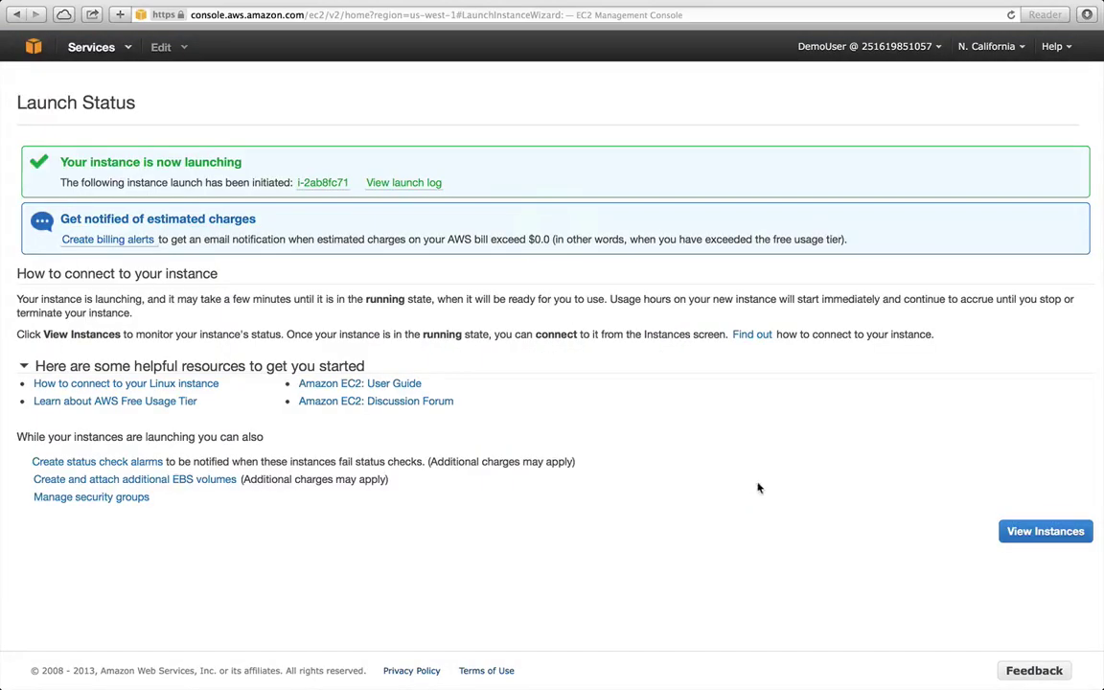
Examine MyFirstInstance's status, description and public DNS in the instance list, and return to the console home page.
{"action": "left_click", "coordinate": [1024, 531]}
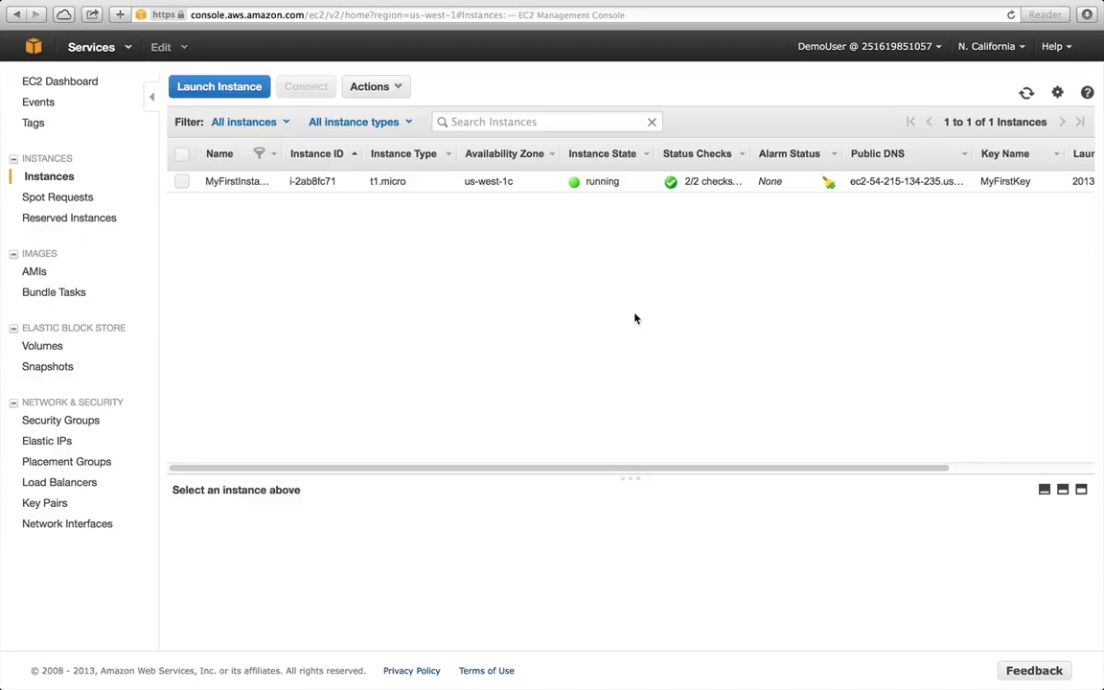
{"action": "left_click", "coordinate": [309, 181]}
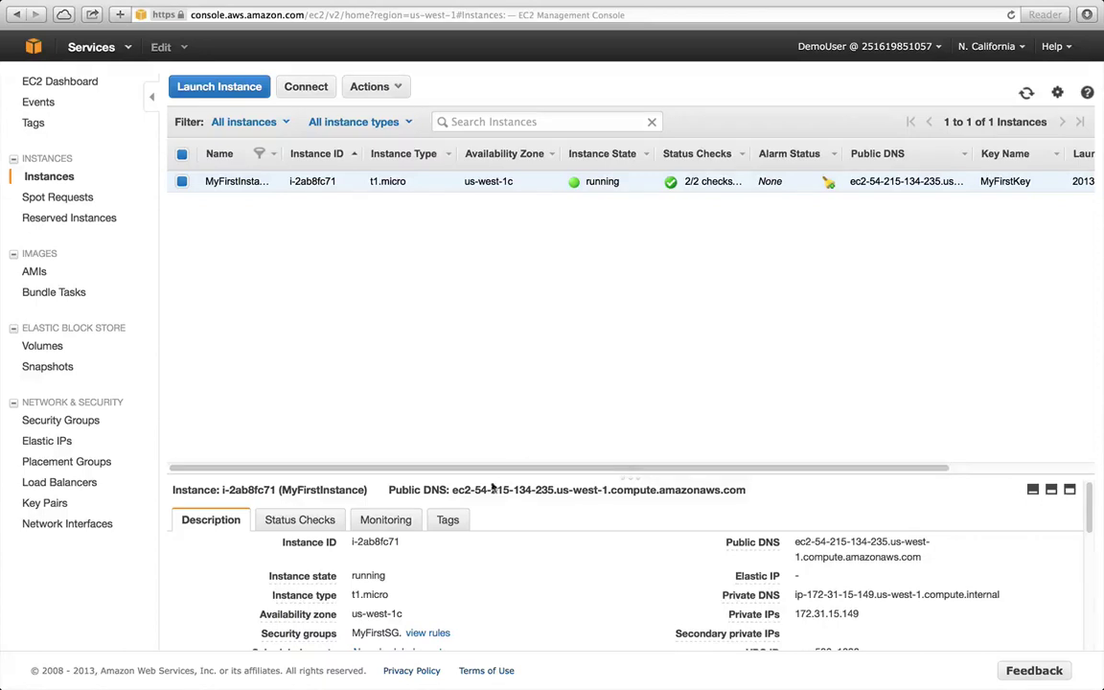
{"action": "left_click_drag", "start_coordinate": [453, 490], "coordinate": [749, 494]}
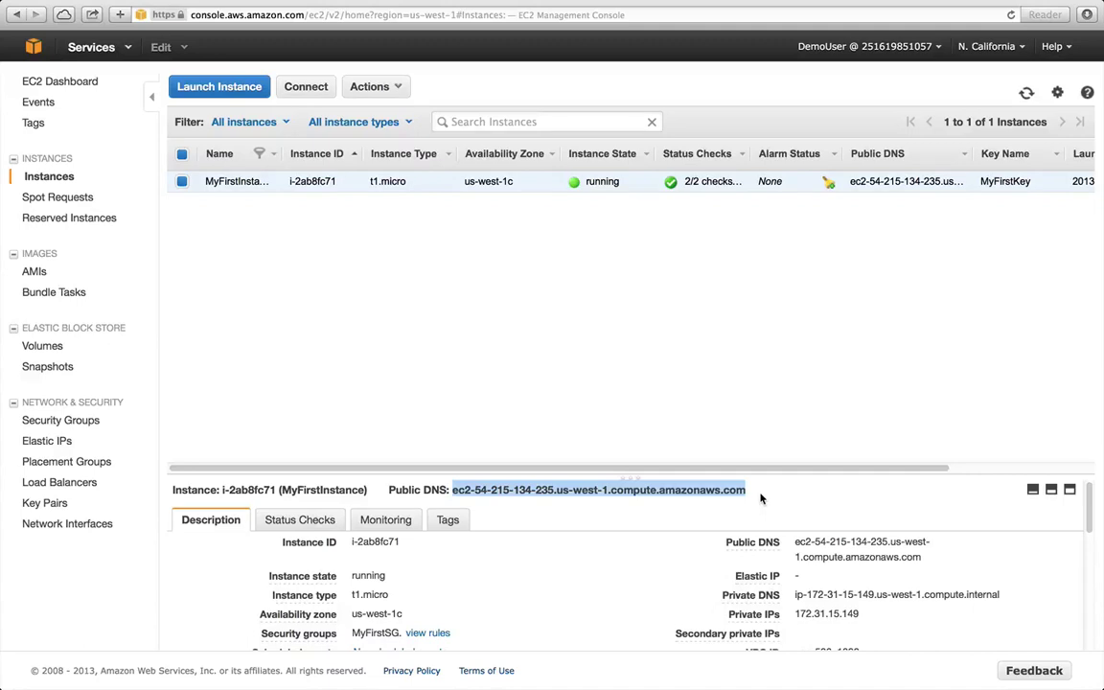
{"action": "left_click", "coordinate": [760, 498]}
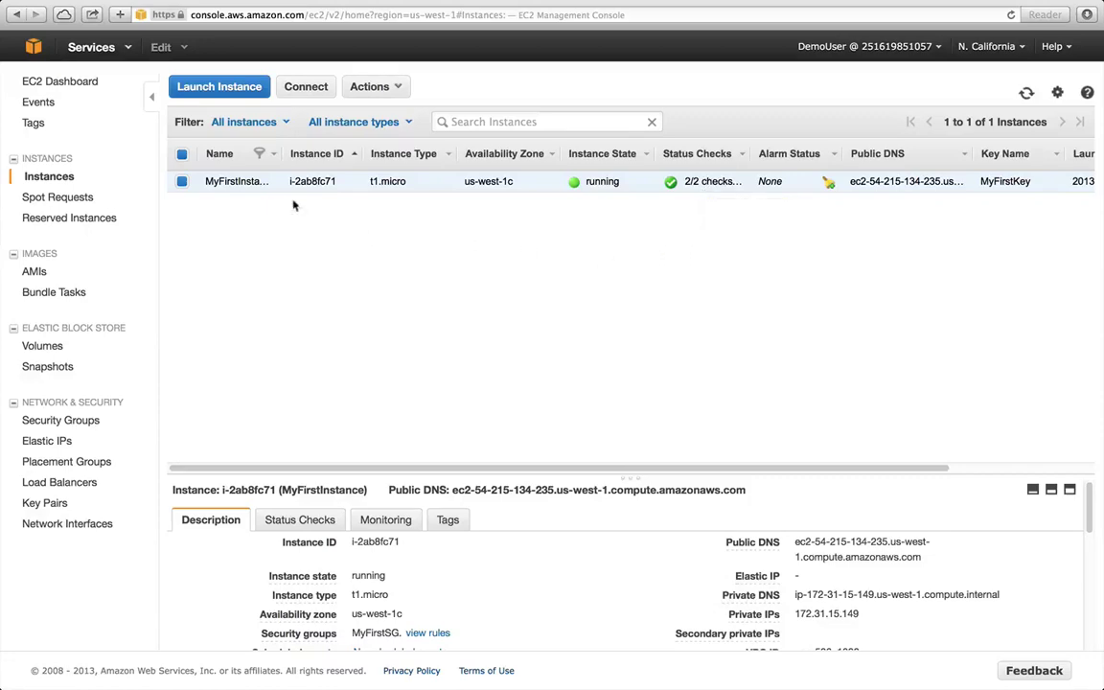
{"action": "left_click", "coordinate": [35, 50]}
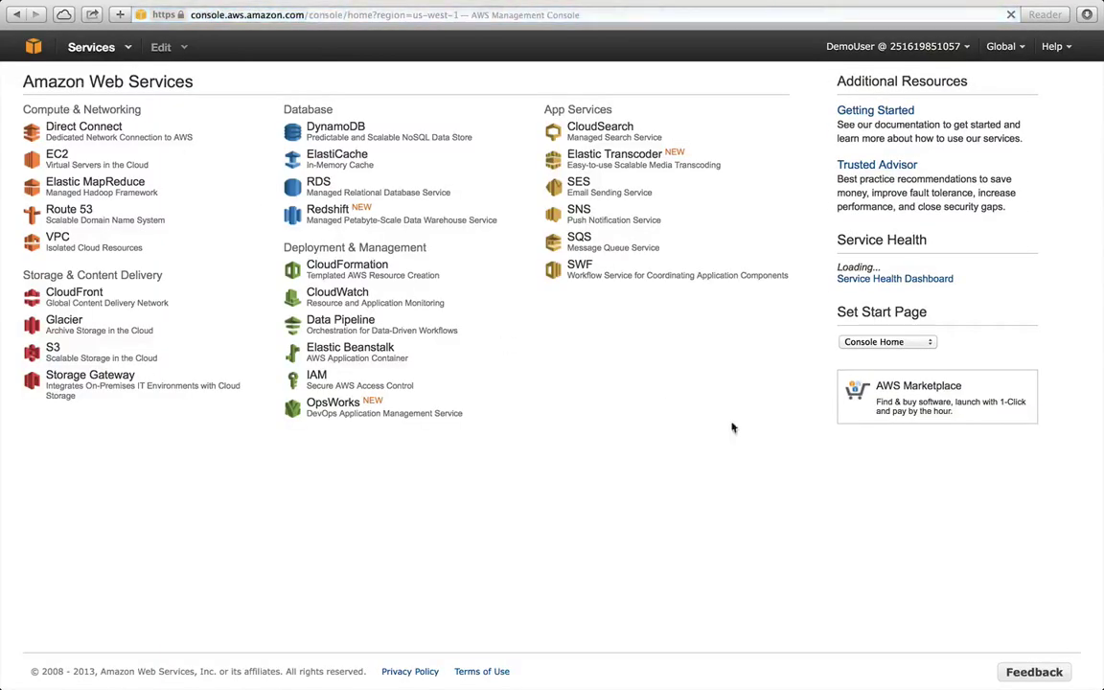
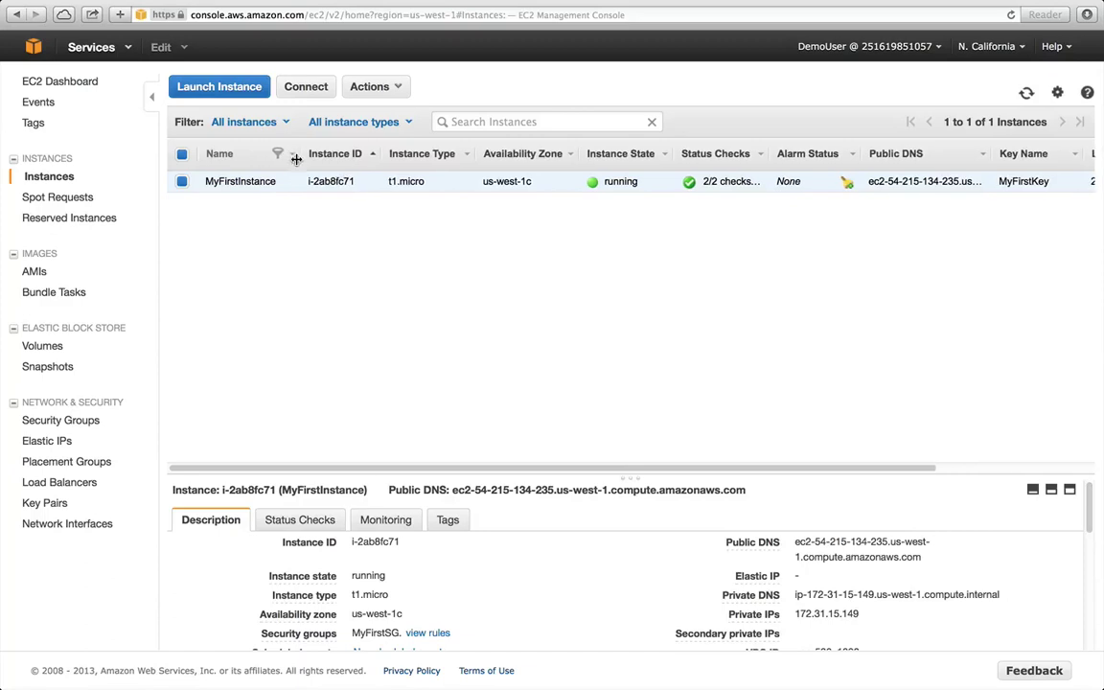
Select the 8 GiB volume attached to MyFirstInstance in the EBS volume list and widen the Attachment Information column.
{"action": "left_click", "coordinate": [52, 348]}
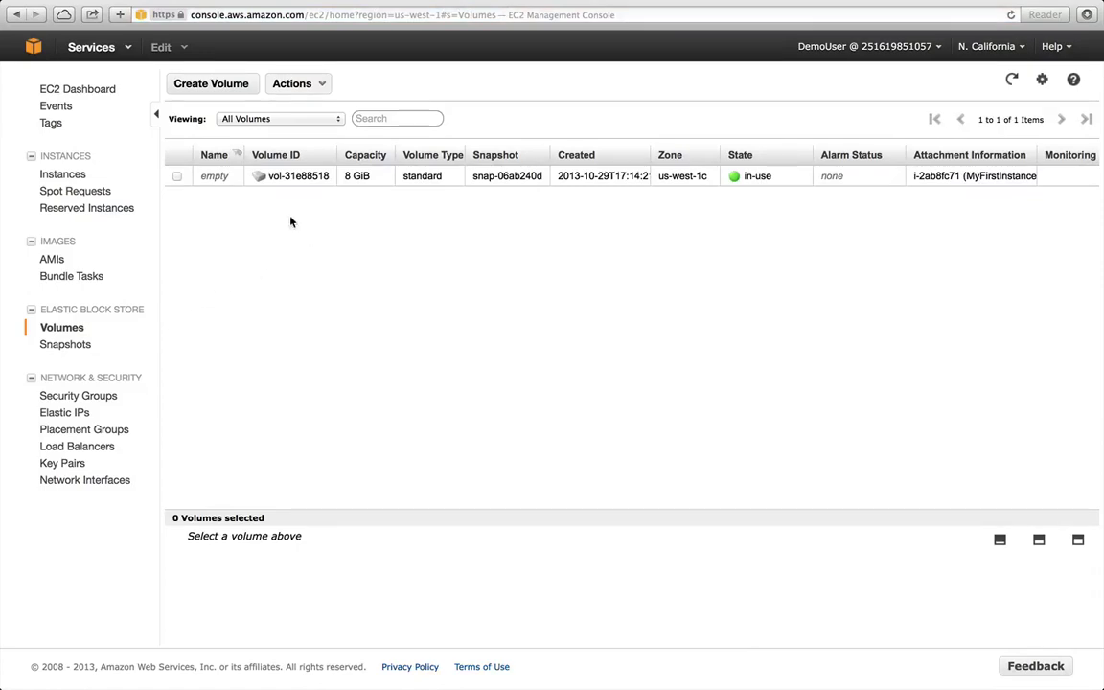
{"action": "left_click", "coordinate": [179, 177]}
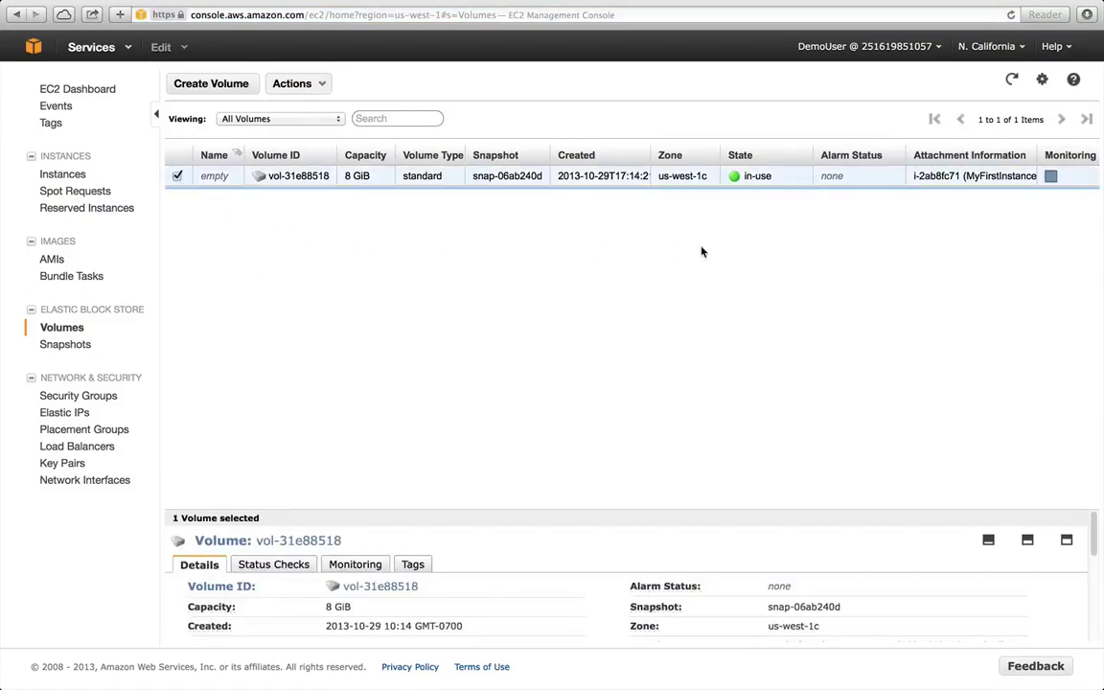
{"action": "left_click_drag", "start_coordinate": [1042, 155], "coordinate": [1071, 156]}
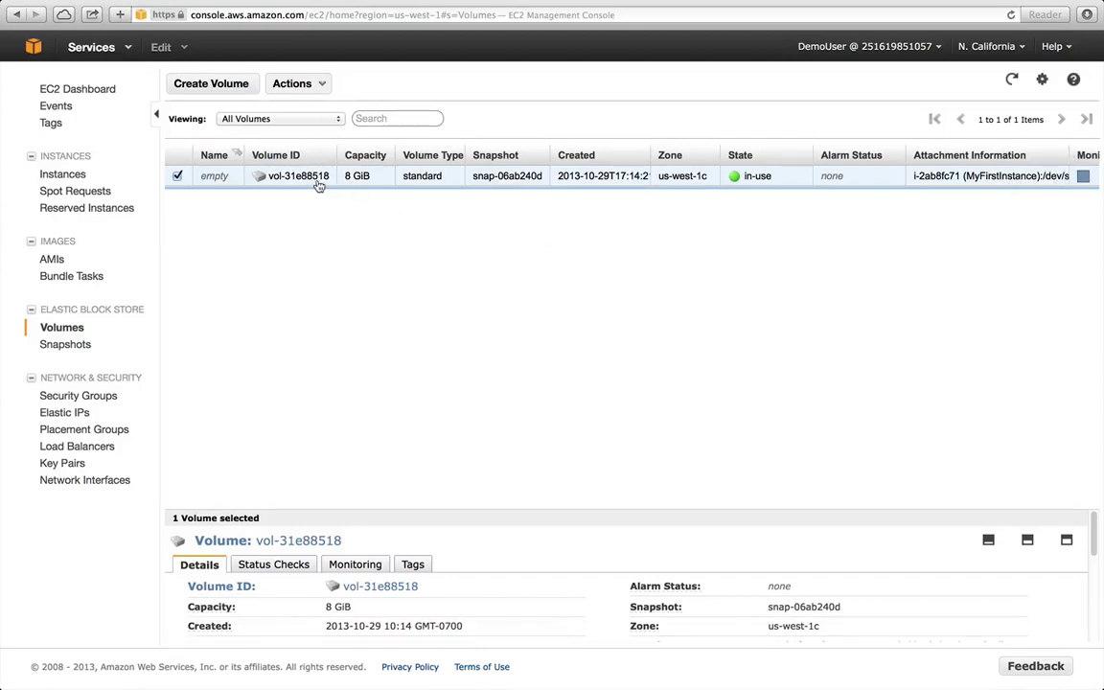
Create a snapshot of the selected 8 GiB volume named MyFirstSnapshot, leaving the description empty.
{"action": "left_click", "coordinate": [324, 84]}
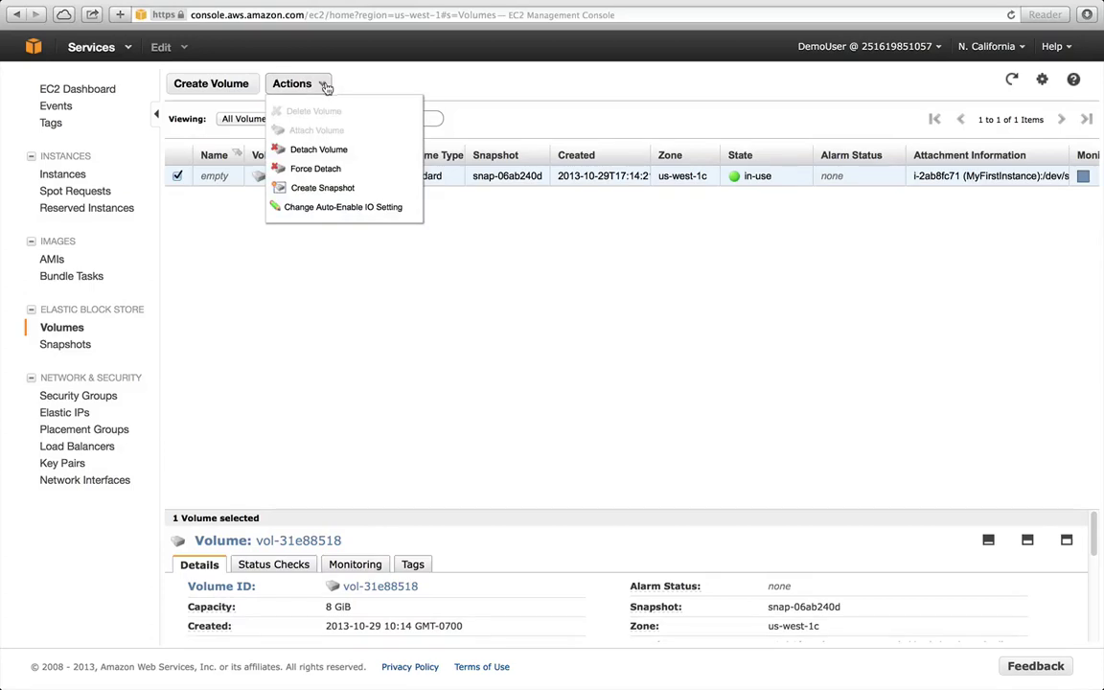
{"action": "left_click", "coordinate": [321, 189]}
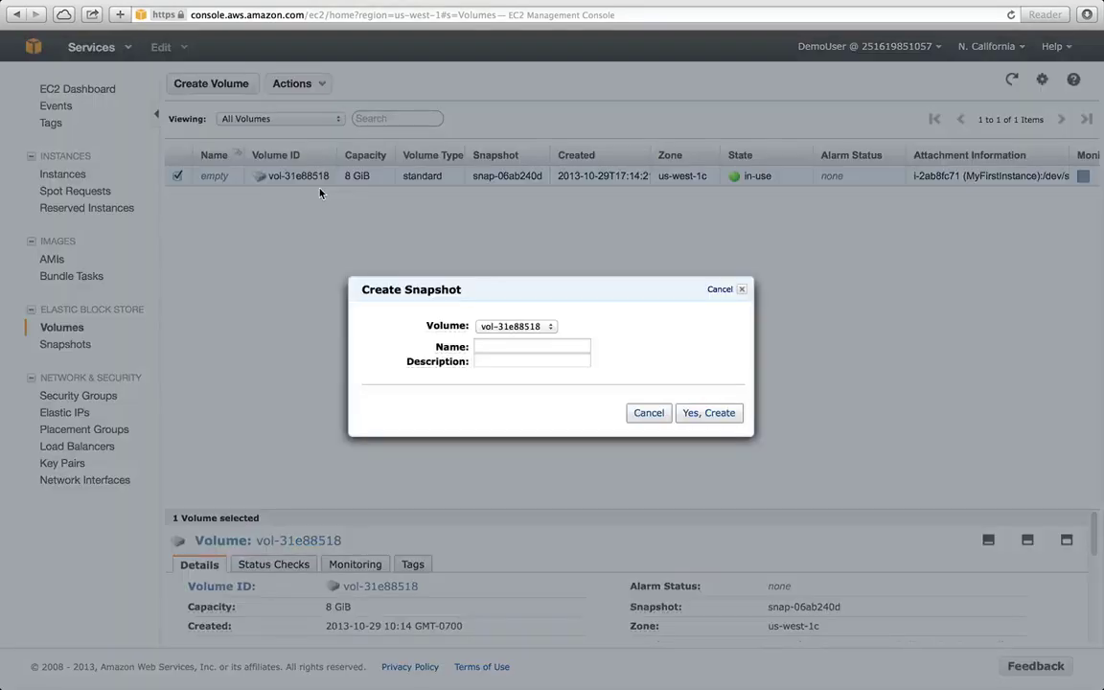
{"action": "left_click", "coordinate": [480, 346]}
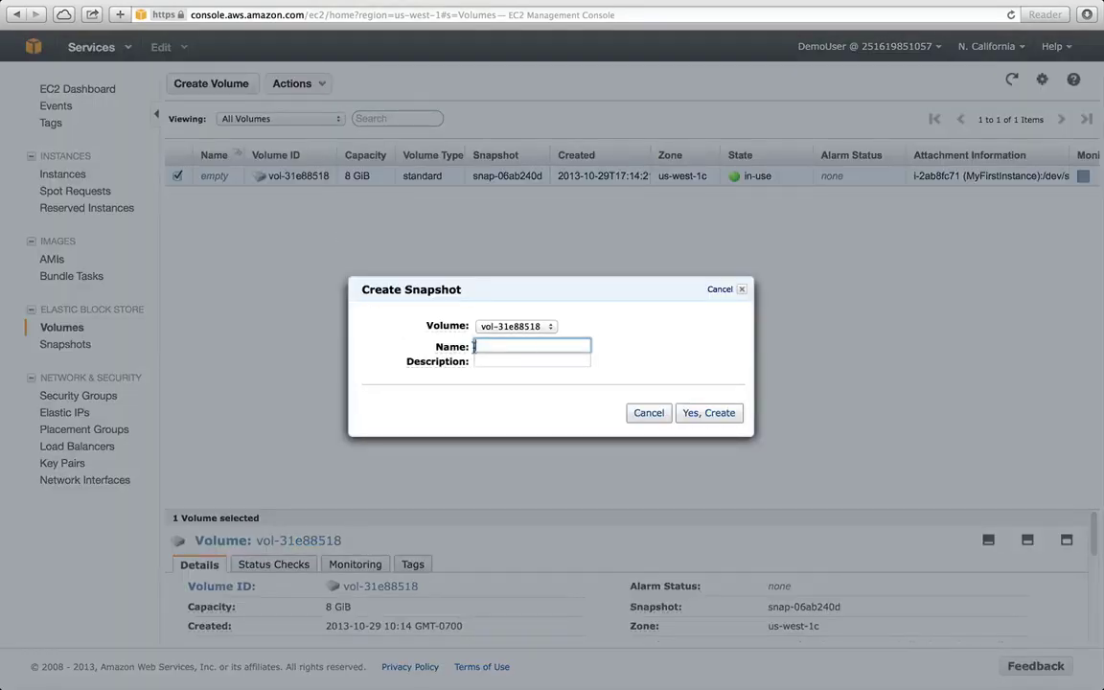
{"action": "type", "text": "MyFirstSnapshot"}
{"action": "left_click", "coordinate": [497, 362]}
{"action": "left_click", "coordinate": [710, 414]}
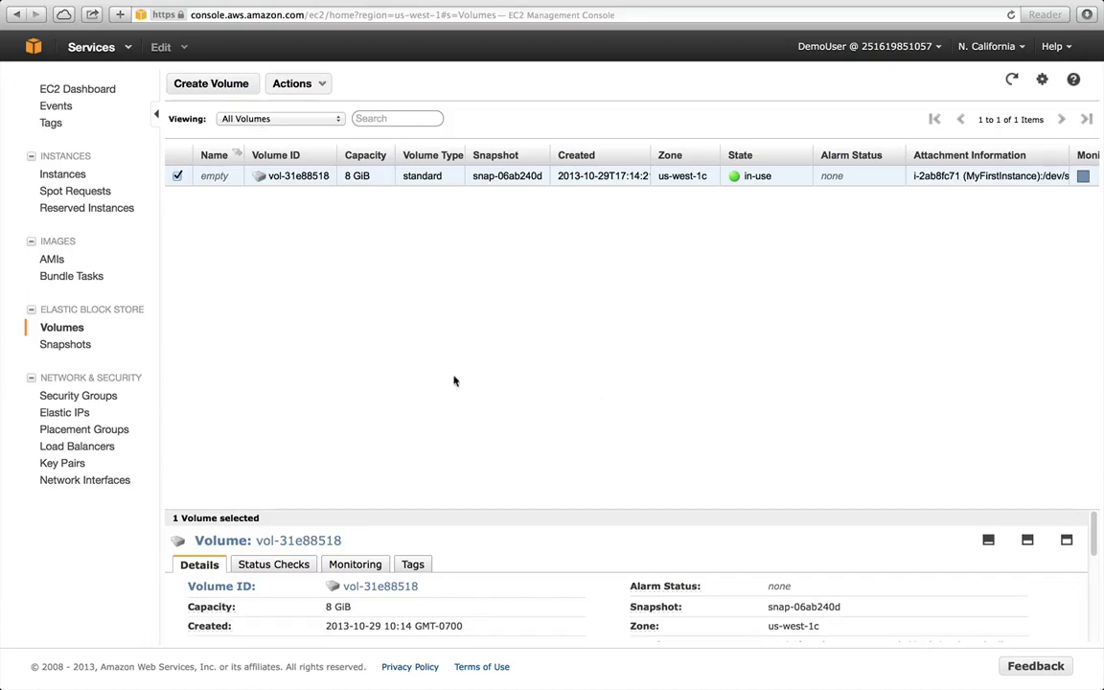
Check the status and progress of MyFirstSnapshot in the snapshot list, and return to the console home page.
{"action": "left_click", "coordinate": [73, 346]}
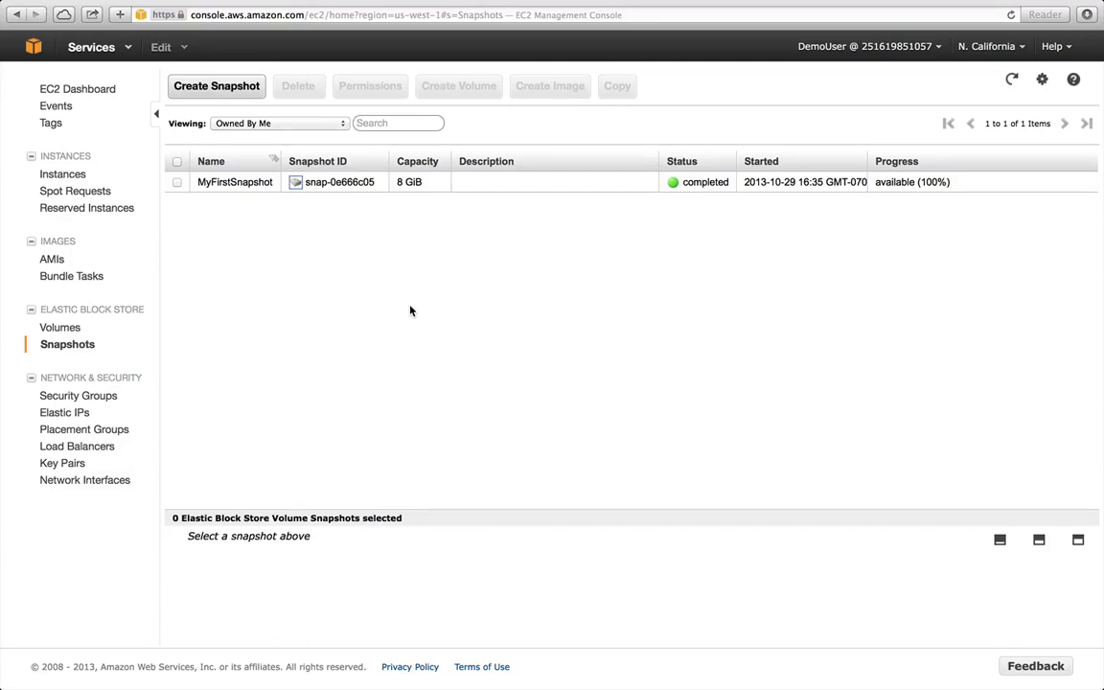
{"action": "left_click", "coordinate": [29, 52]}
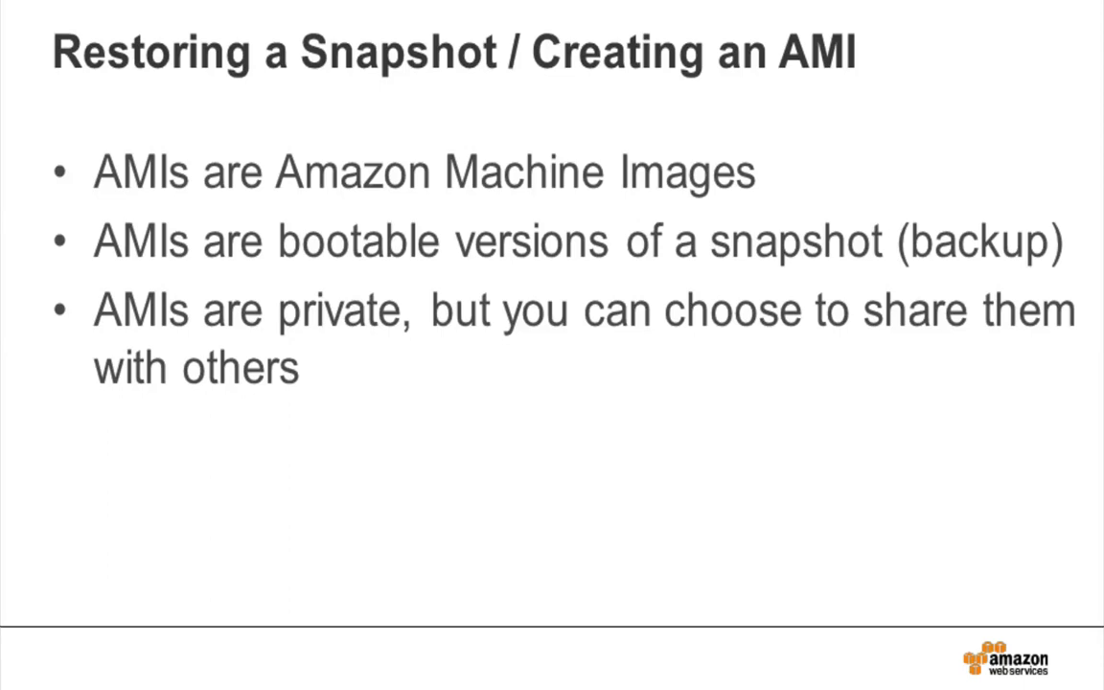
{"action": "key", "text": "Right"}
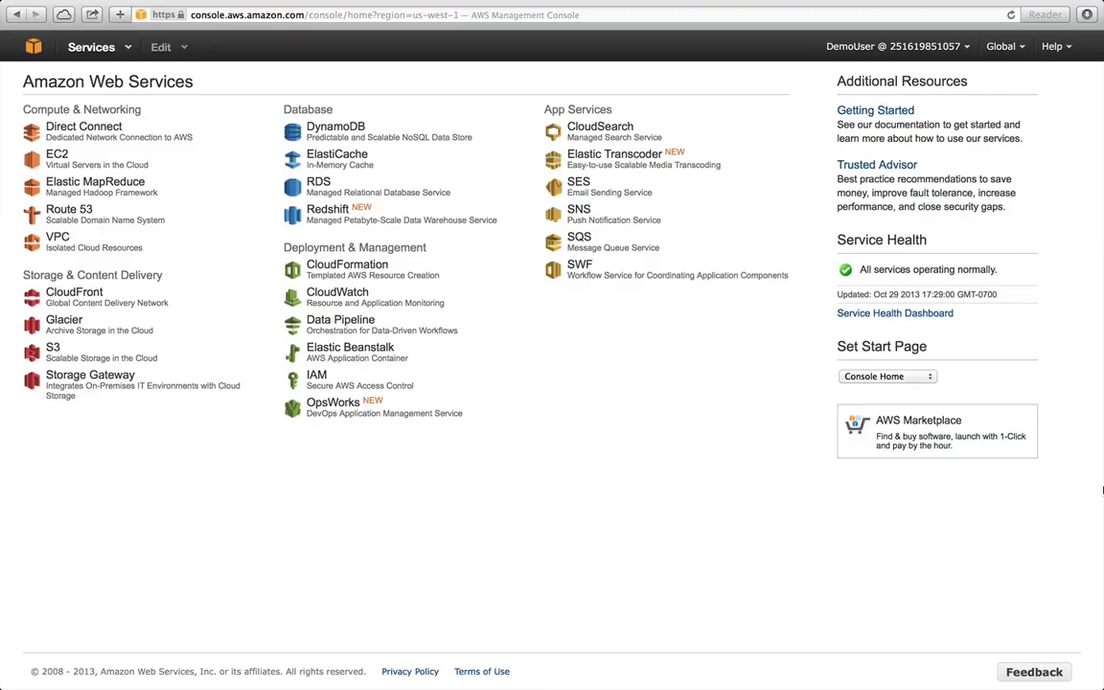
Look up the Kernel ID of MyFirstInstance in its expanded description in the EC2 instance list and highlight it.
{"action": "left_click", "coordinate": [71, 161]}
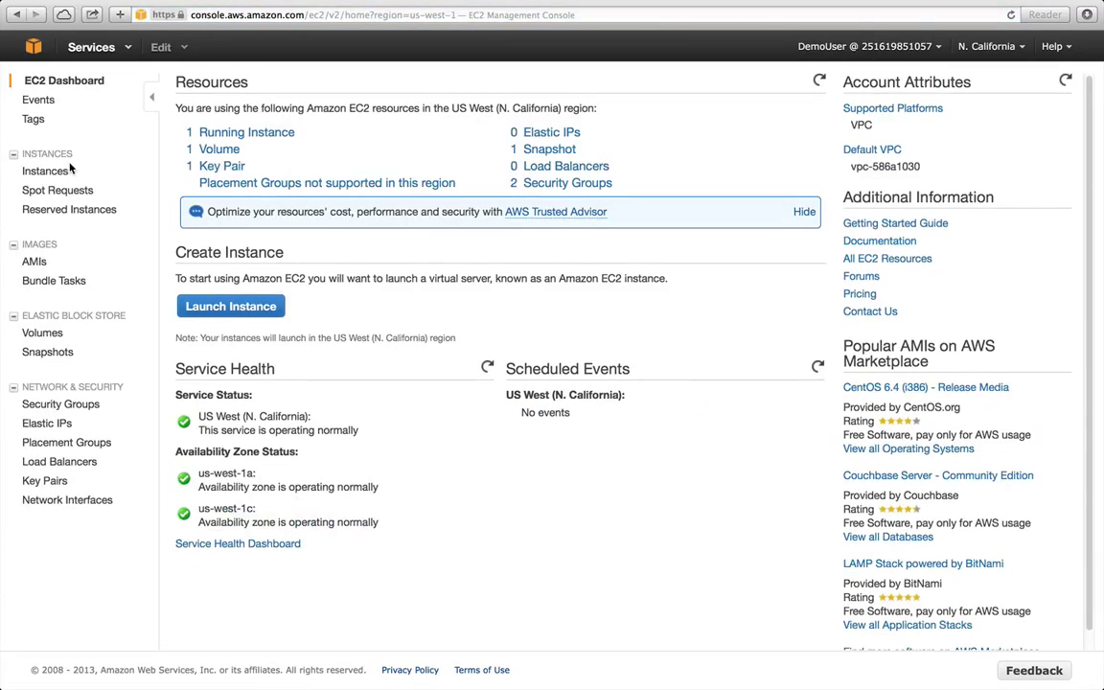
{"action": "left_click", "coordinate": [987, 48]}
{"action": "left_click", "coordinate": [986, 48]}
{"action": "left_click", "coordinate": [61, 170]}
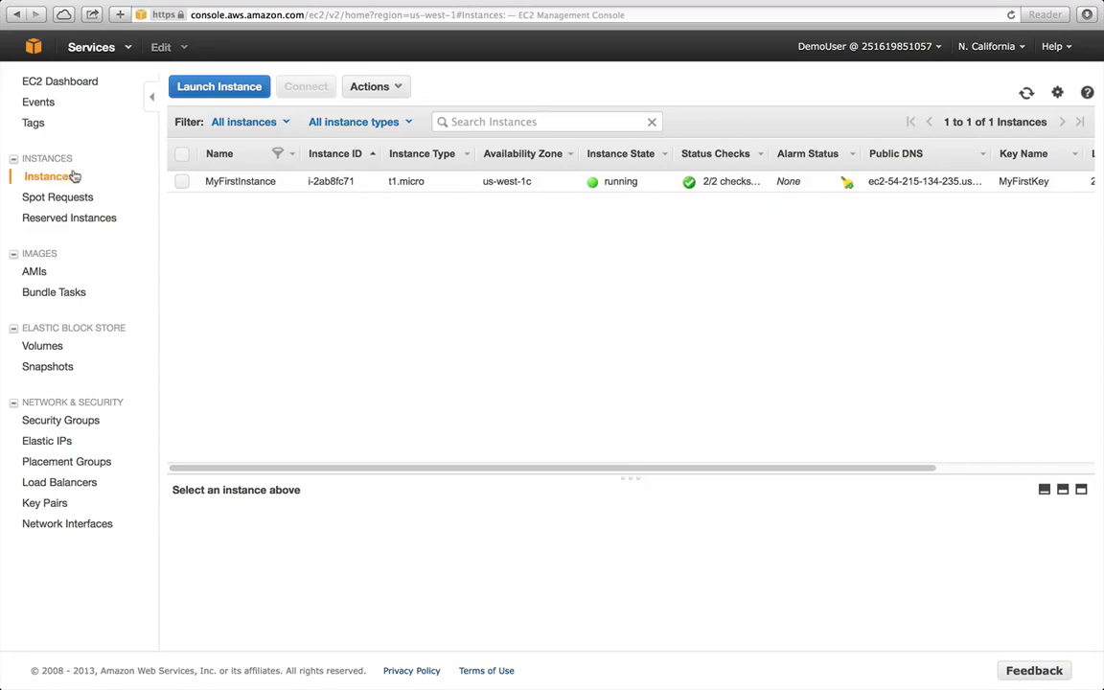
{"action": "left_click", "coordinate": [182, 183]}
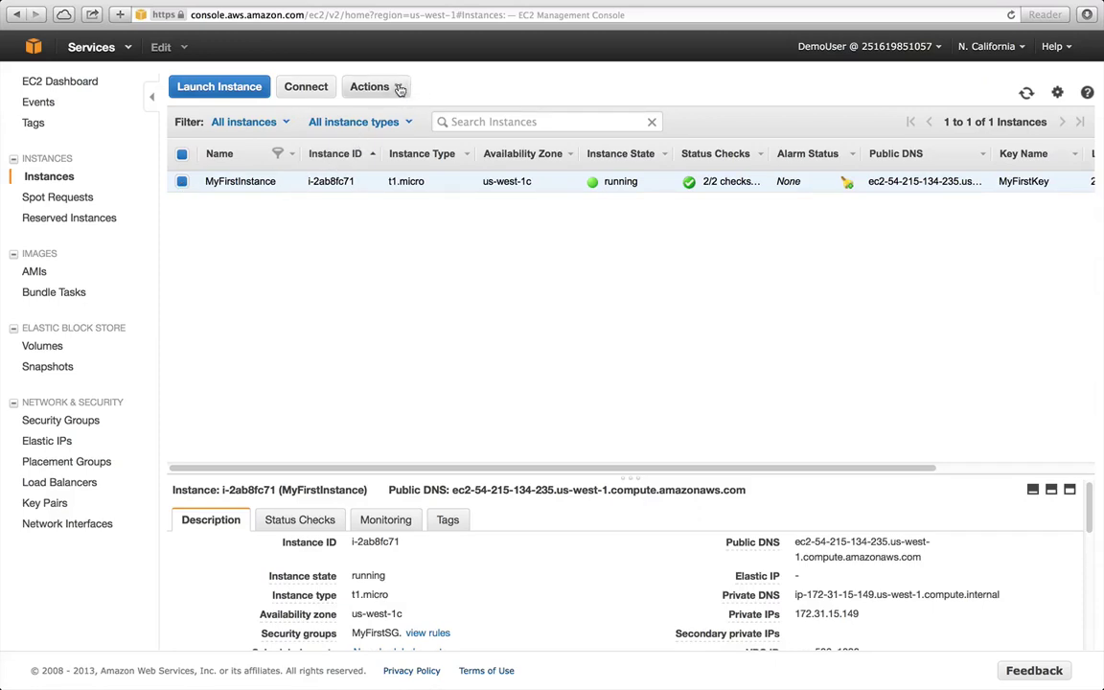
{"action": "left_click", "coordinate": [1069, 490]}
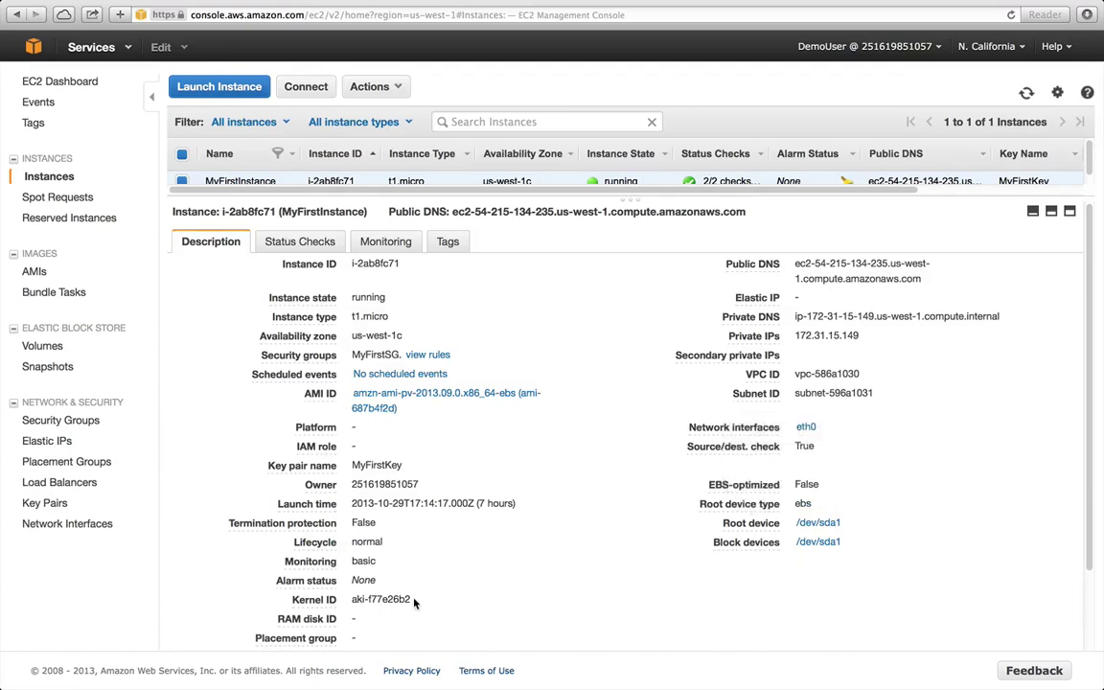
{"action": "left_click_drag", "start_coordinate": [397, 599], "coordinate": [351, 604]}
Start creating an image from MyFirstSnapshot, naming it MyBackupAMI with the description From Snapshot.
{"action": "left_click", "coordinate": [54, 372]}
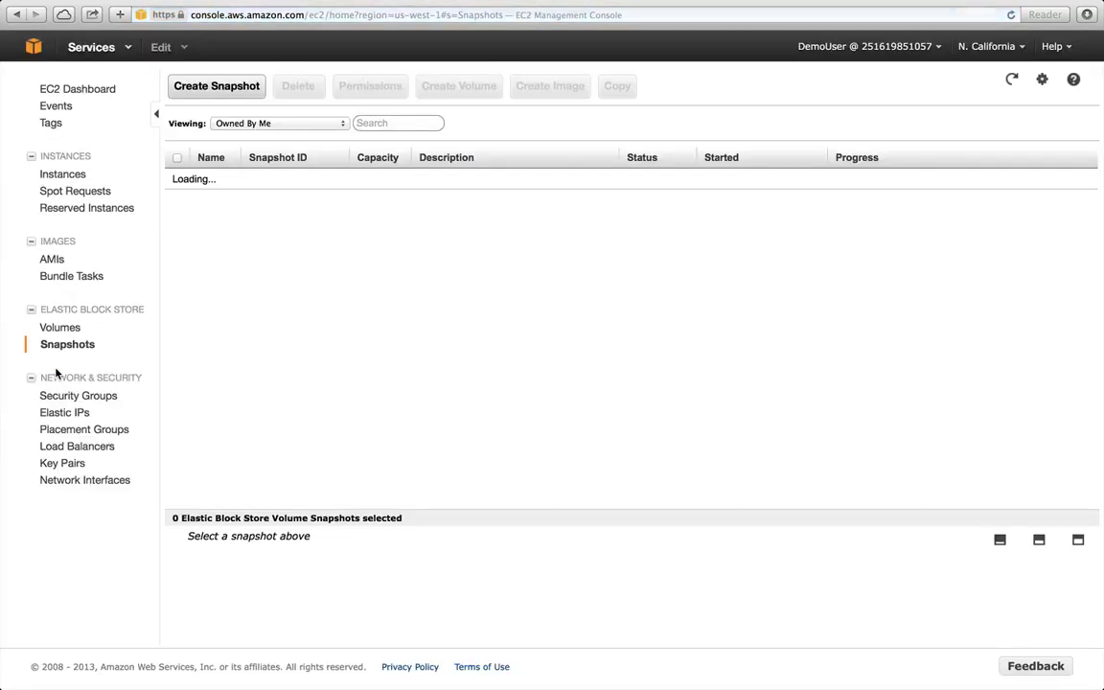
{"action": "left_click", "coordinate": [175, 181]}
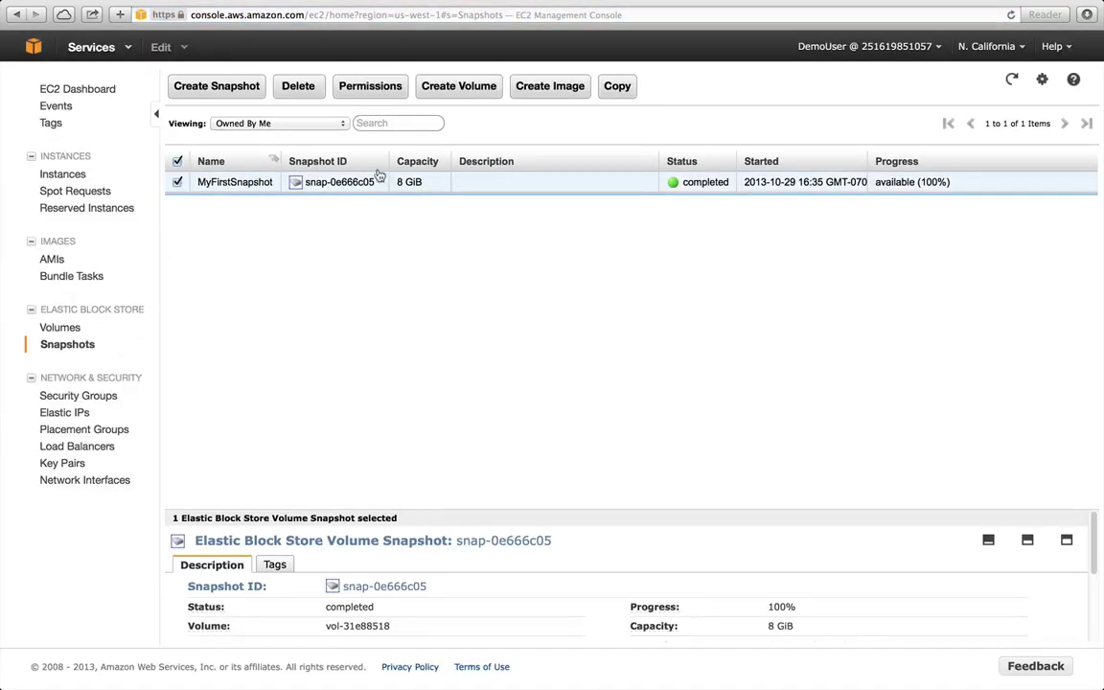
{"action": "left_click", "coordinate": [553, 87]}
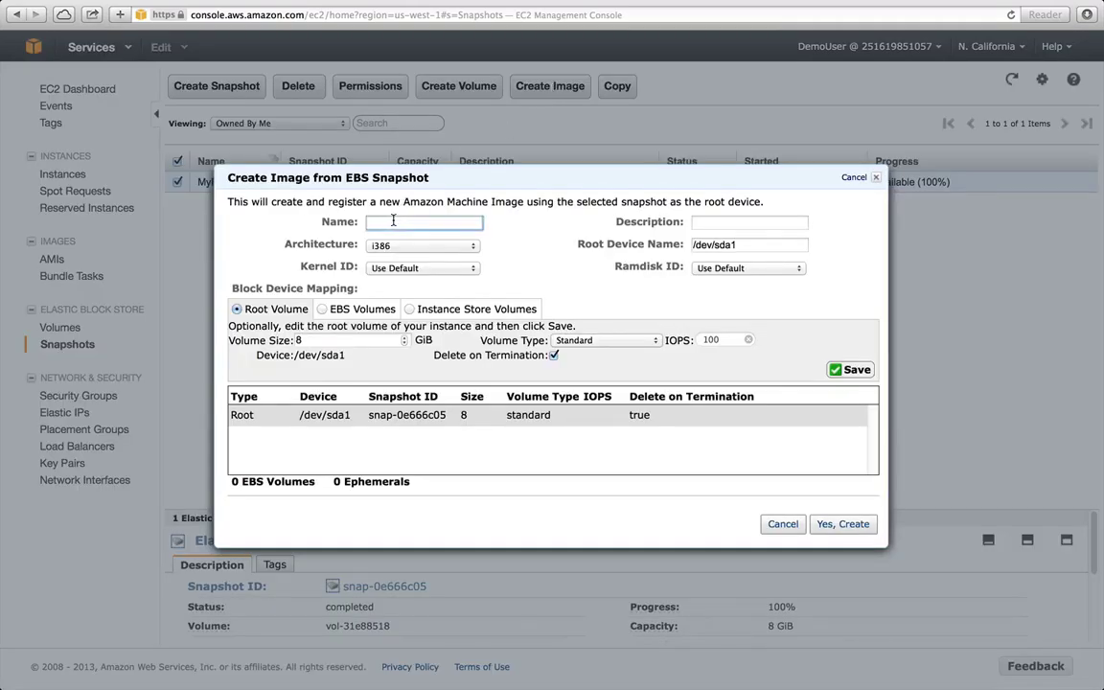
{"action": "type", "text": "MyBackupAMI"}
{"action": "left_click", "coordinate": [717, 222]}
{"action": "type", "text": "F"}
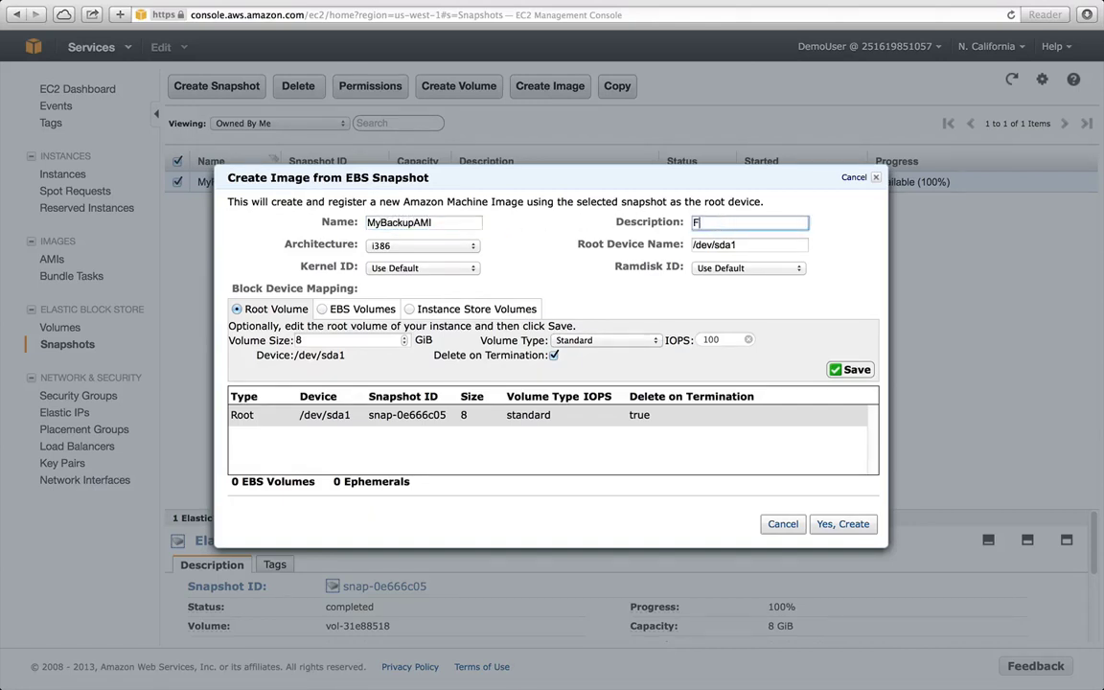
{"action": "type", "text": "rom Snapshot"}
Set the image's architecture to x86_64 and its kernel ID to aki-f77e26b2, and create the image.
{"action": "left_click", "coordinate": [451, 245]}
{"action": "left_click", "coordinate": [454, 257]}
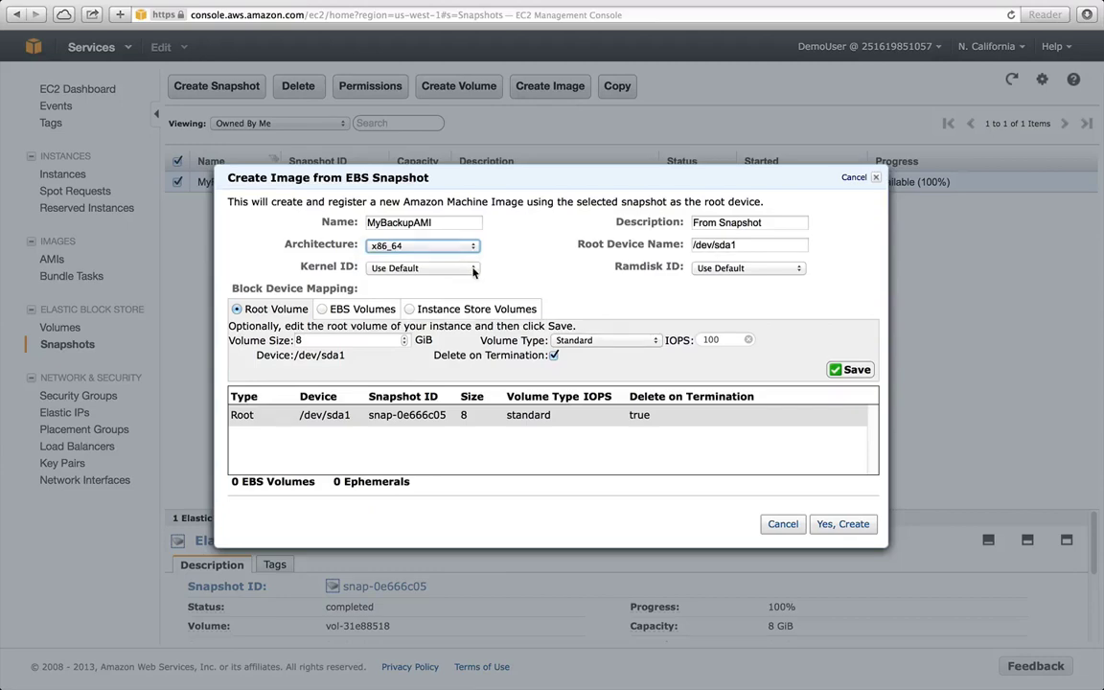
{"action": "left_click", "coordinate": [458, 268]}
{"action": "scroll", "coordinate": [455, 352], "scroll_direction": "down", "scroll_amount": 5}
{"action": "scroll", "coordinate": [455, 352], "scroll_direction": "down", "scroll_amount": 4}
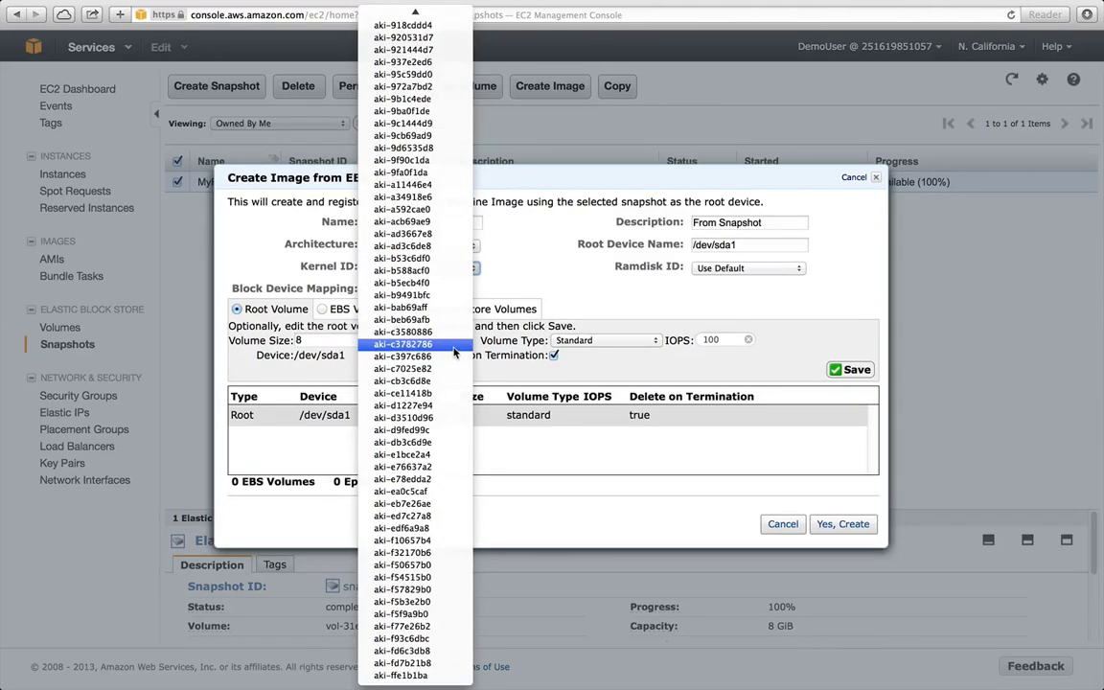
{"action": "left_click", "coordinate": [433, 631]}
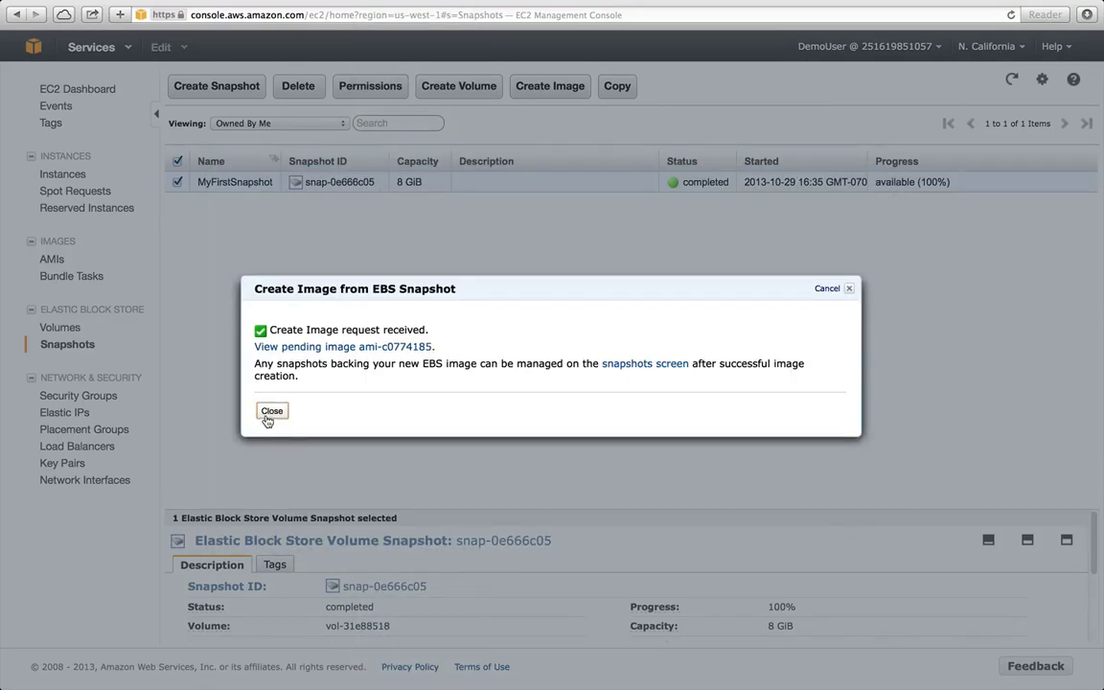
{"action": "left_click", "coordinate": [271, 412]}
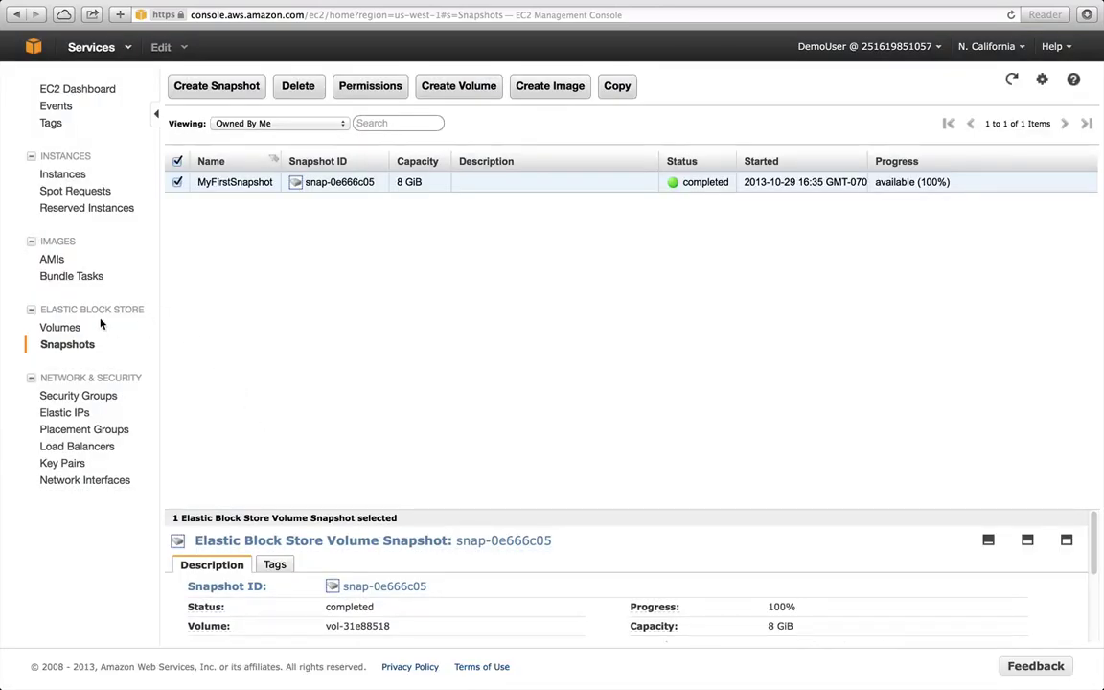
Start launching a t1.micro instance from MyBackupAMI in the AMI list and proceed to the launch review.
{"action": "left_click", "coordinate": [51, 261]}
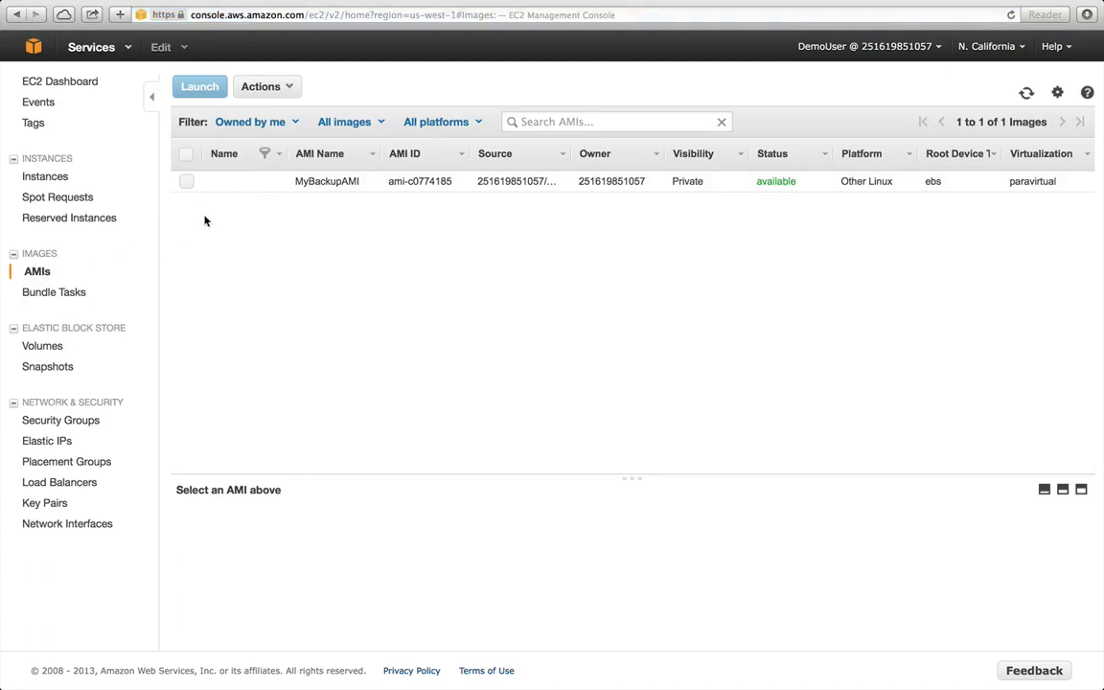
{"action": "left_click", "coordinate": [186, 182]}
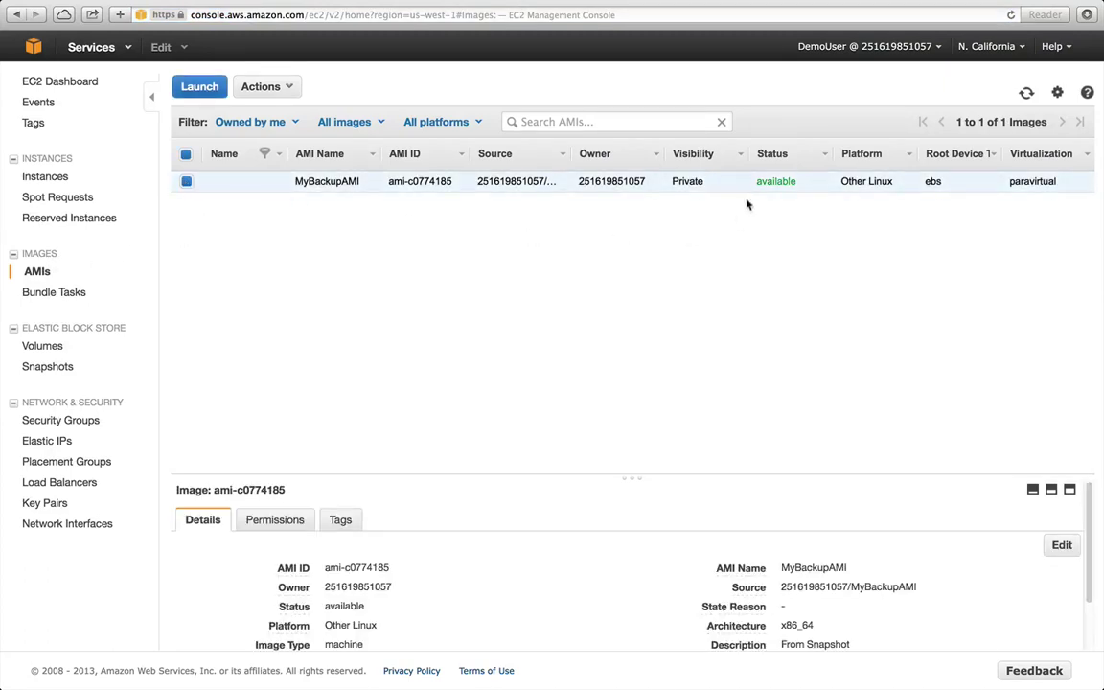
{"action": "left_click", "coordinate": [269, 88]}
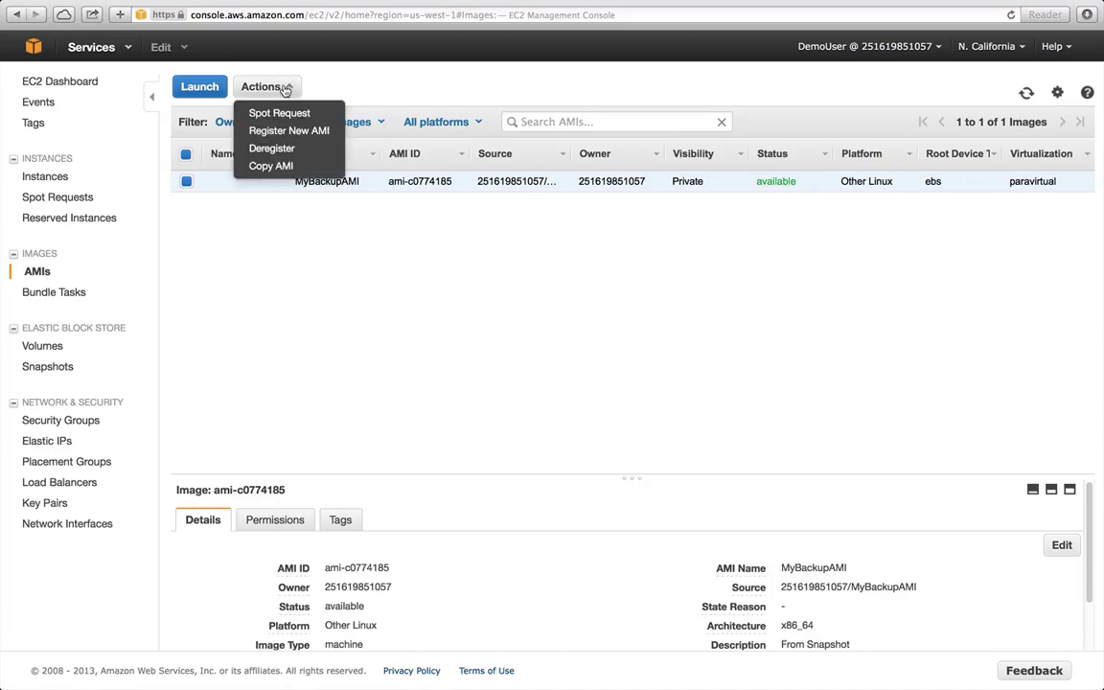
{"action": "left_click", "coordinate": [201, 87]}
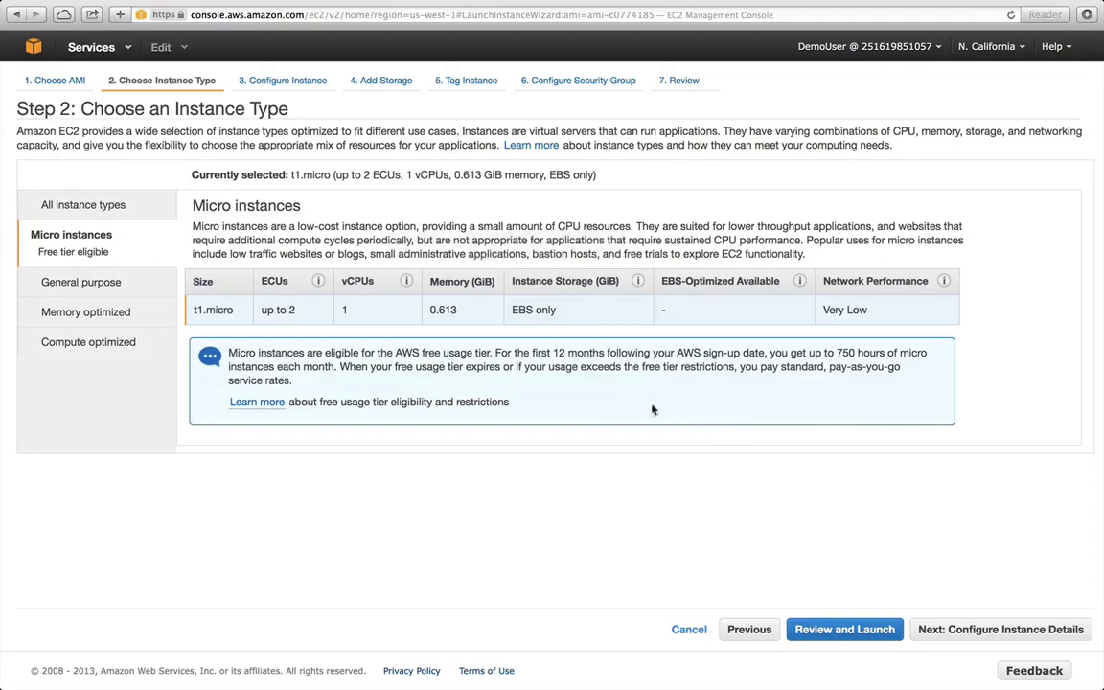
{"action": "left_click", "coordinate": [894, 630]}
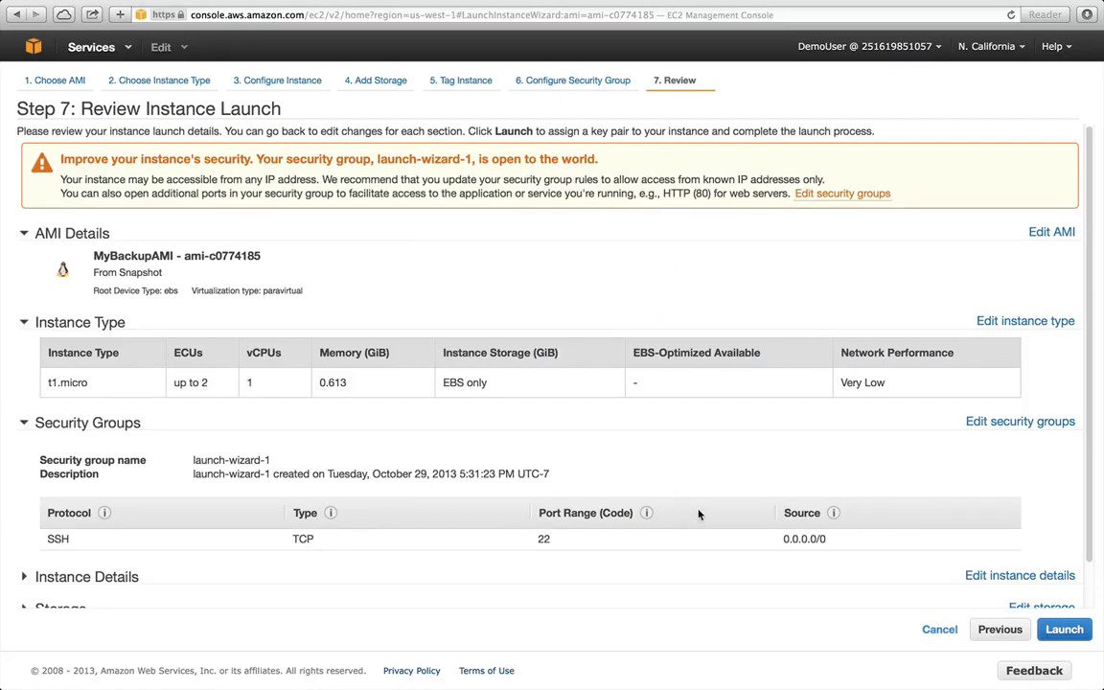
Launch the instance with the existing key pair MyFirstKey, acknowledging access to the MyFirstKey.pem private key file.
{"action": "left_click", "coordinate": [1060, 630]}
{"action": "left_click", "coordinate": [772, 391]}
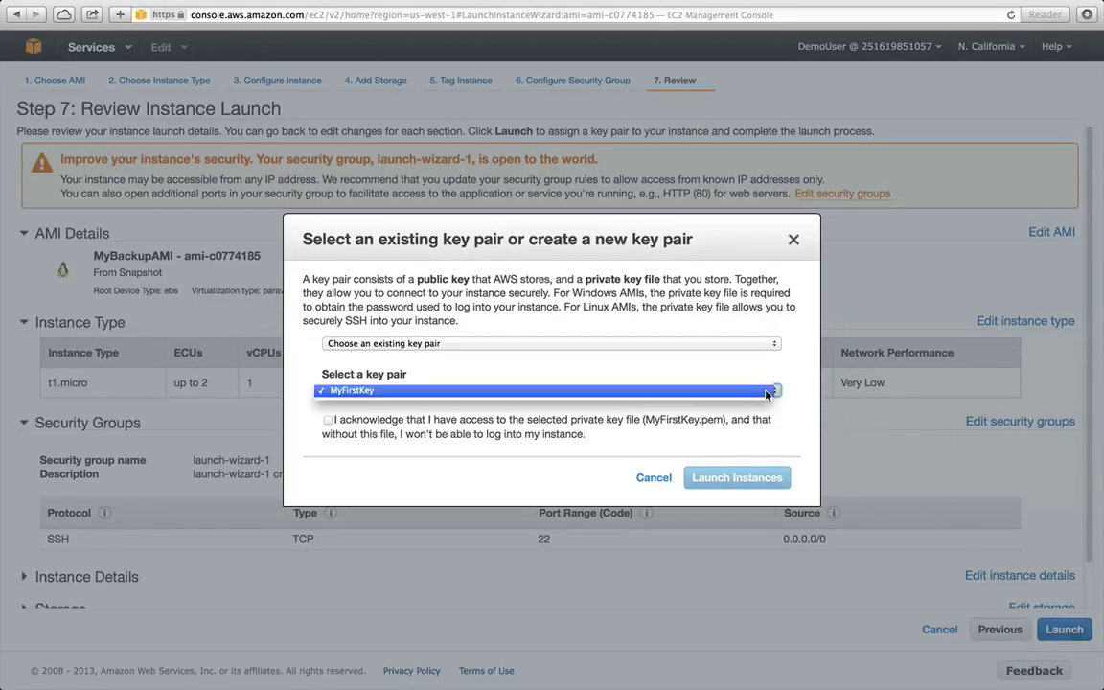
{"action": "left_click", "coordinate": [767, 392]}
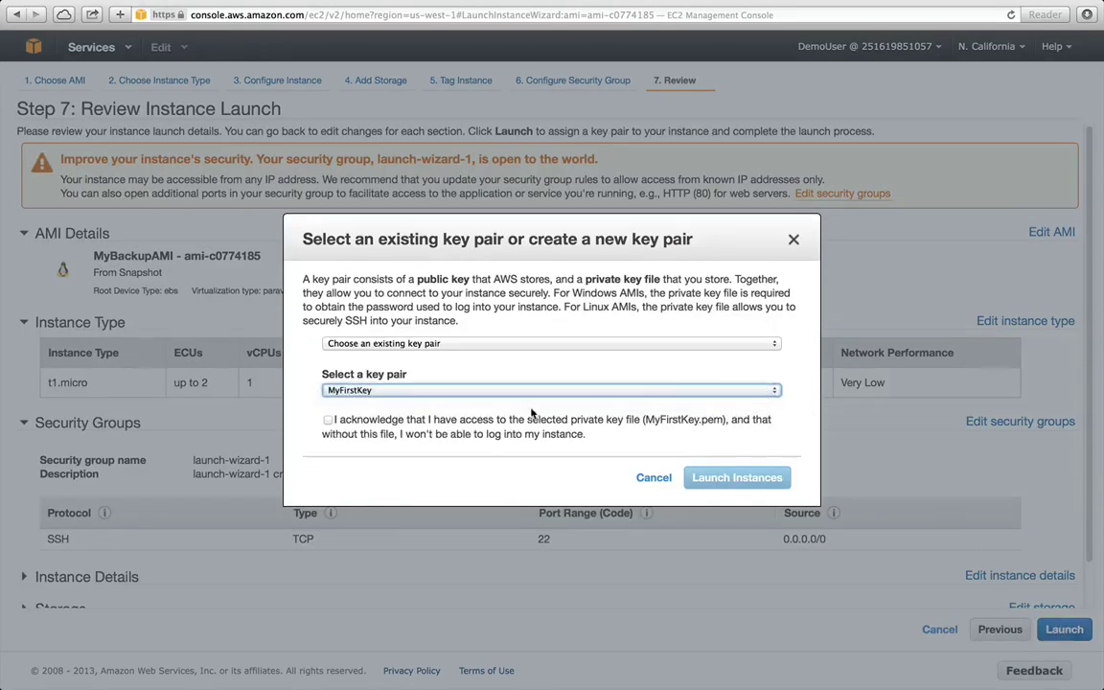
{"action": "left_click", "coordinate": [329, 420]}
{"action": "left_click", "coordinate": [739, 477]}
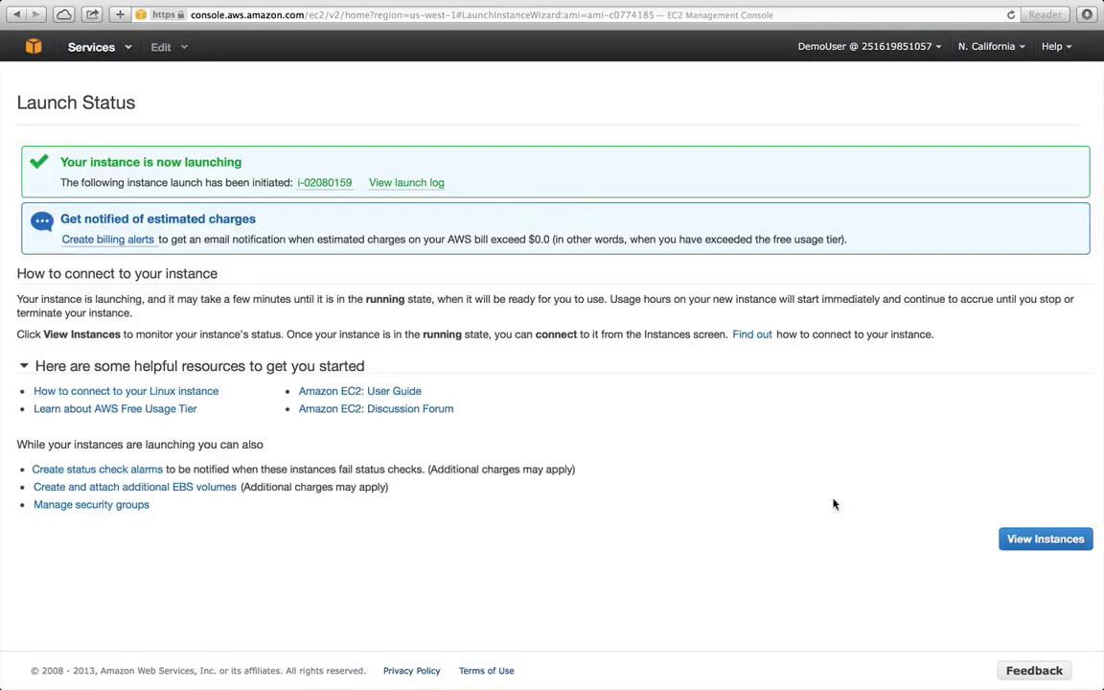
Select the new unnamed instance in the instance list and copy its public DNS address.
{"action": "left_click", "coordinate": [1044, 544]}
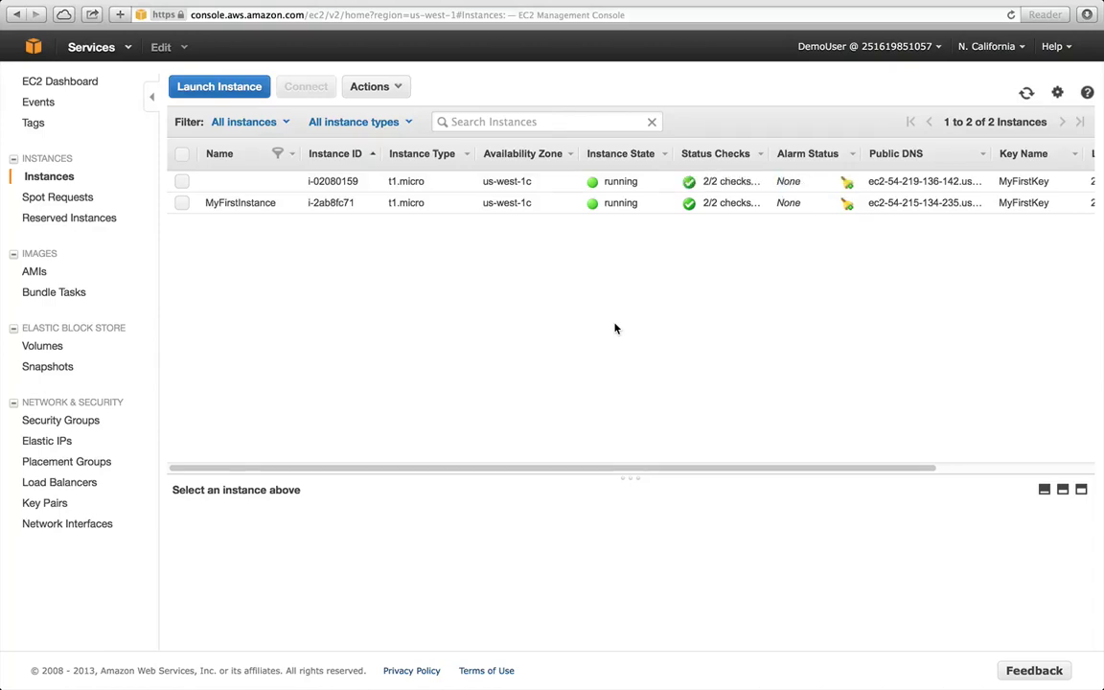
{"action": "left_click", "coordinate": [182, 182]}
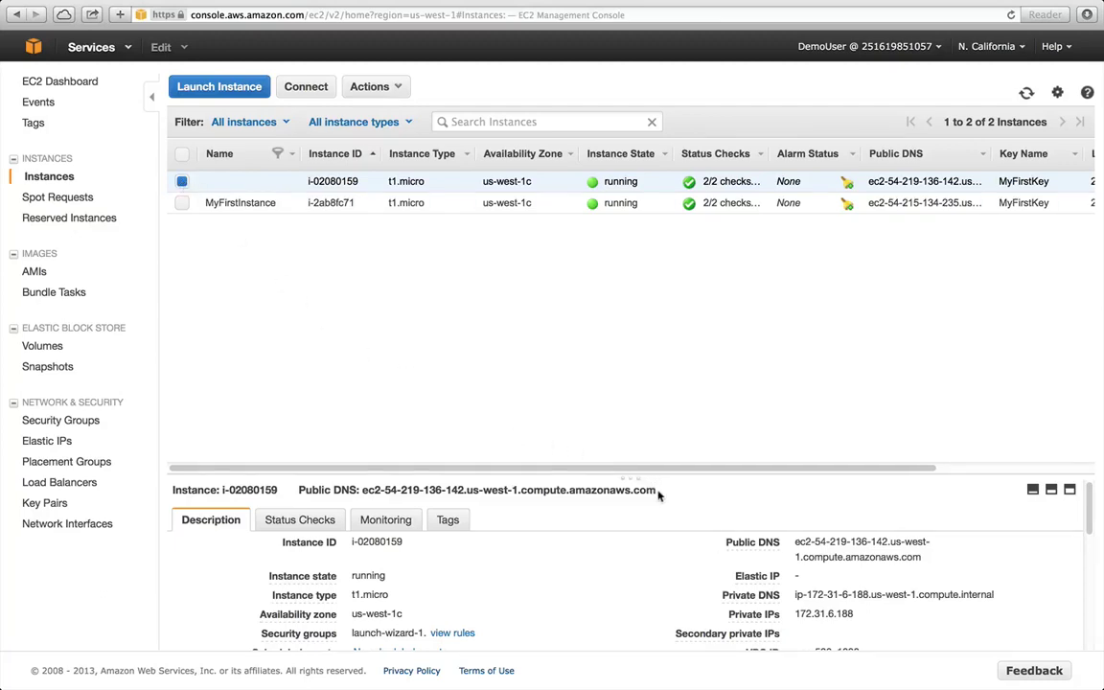
{"action": "left_click_drag", "start_coordinate": [658, 495], "coordinate": [361, 491]}
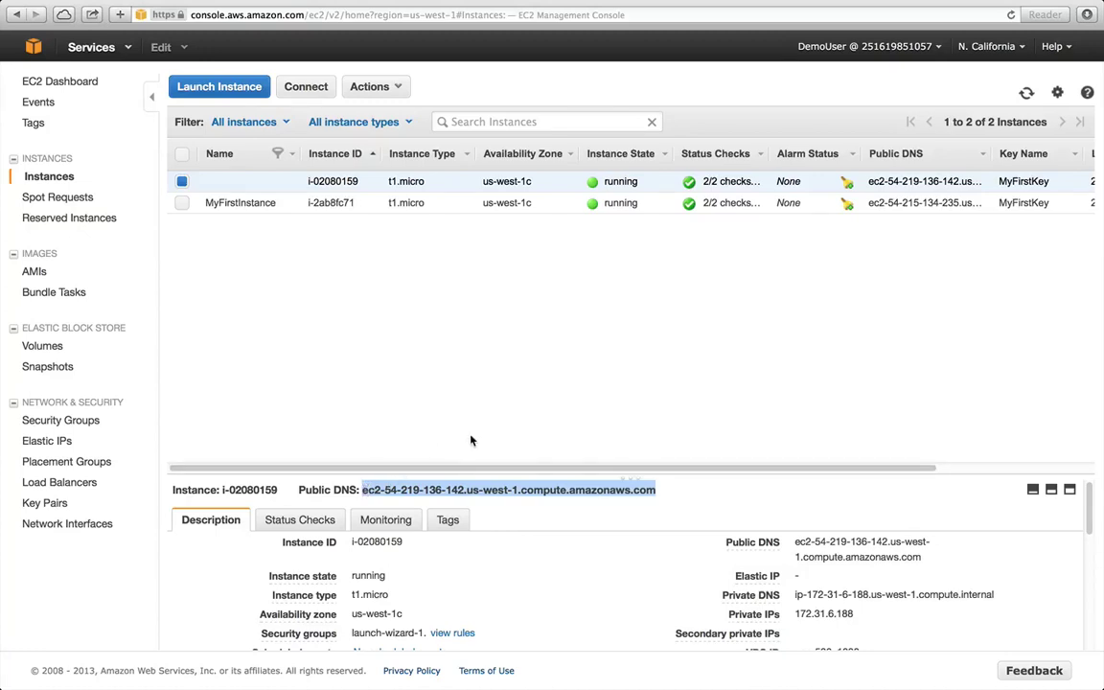
{"action": "right_click", "coordinate": [514, 490]}
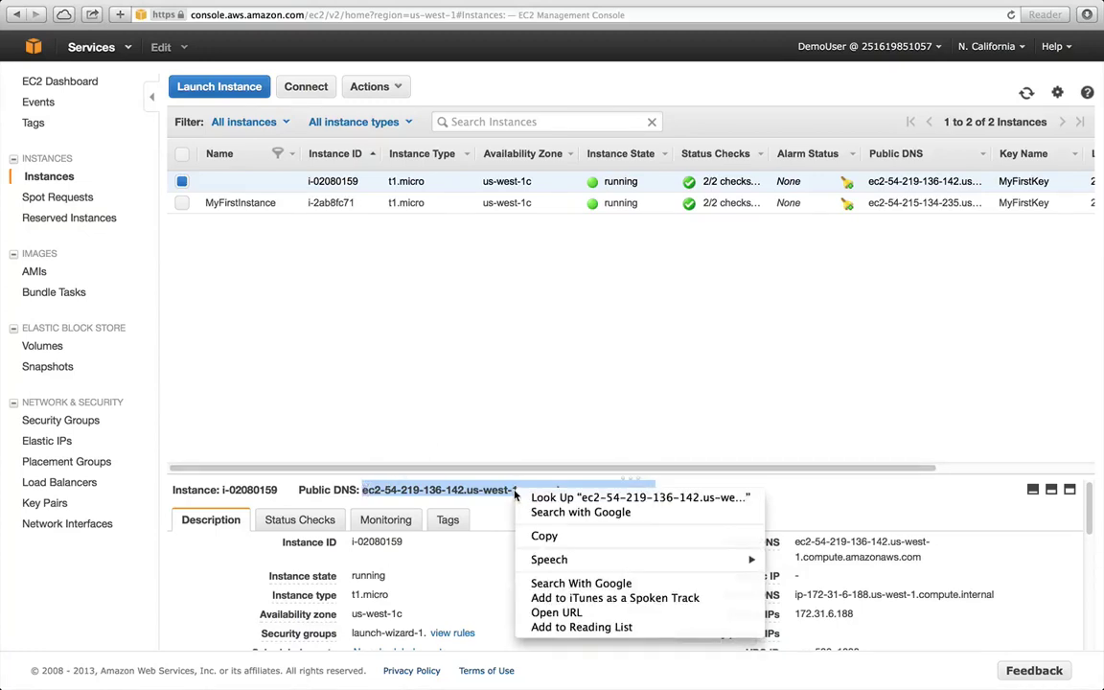
{"action": "left_click", "coordinate": [543, 537]}
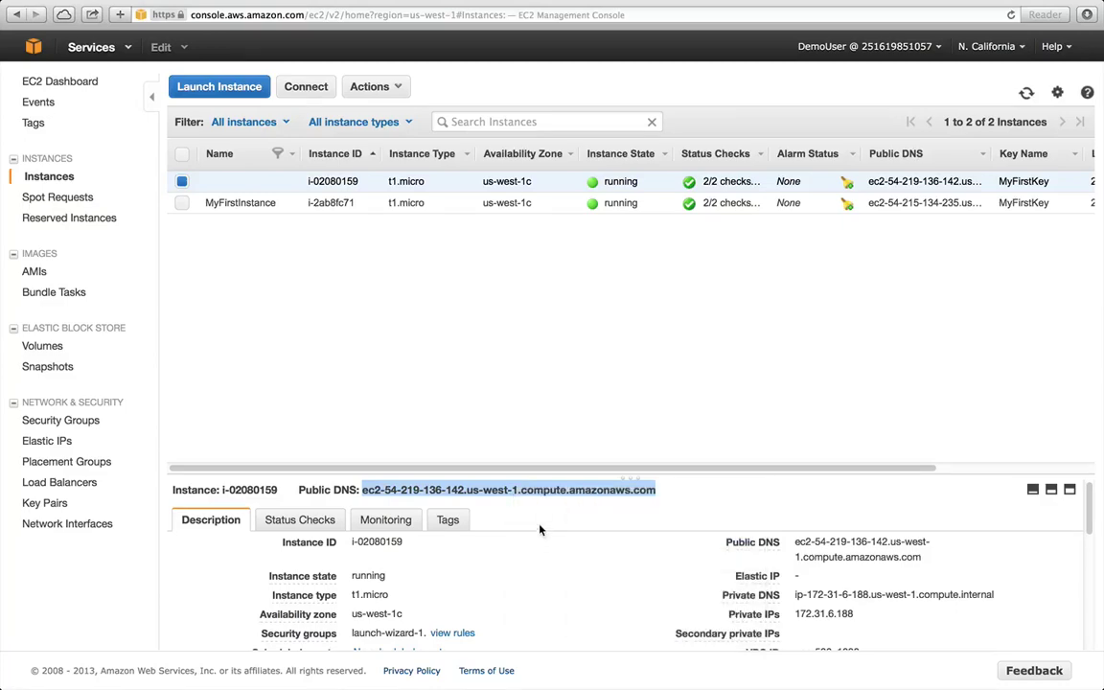
Connect to the selected instance with the Java SSH client as ec2-user, using MyFirstKey.pem from the Downloads folder, and add the host to the known hosts.
{"action": "left_click", "coordinate": [306, 88]}
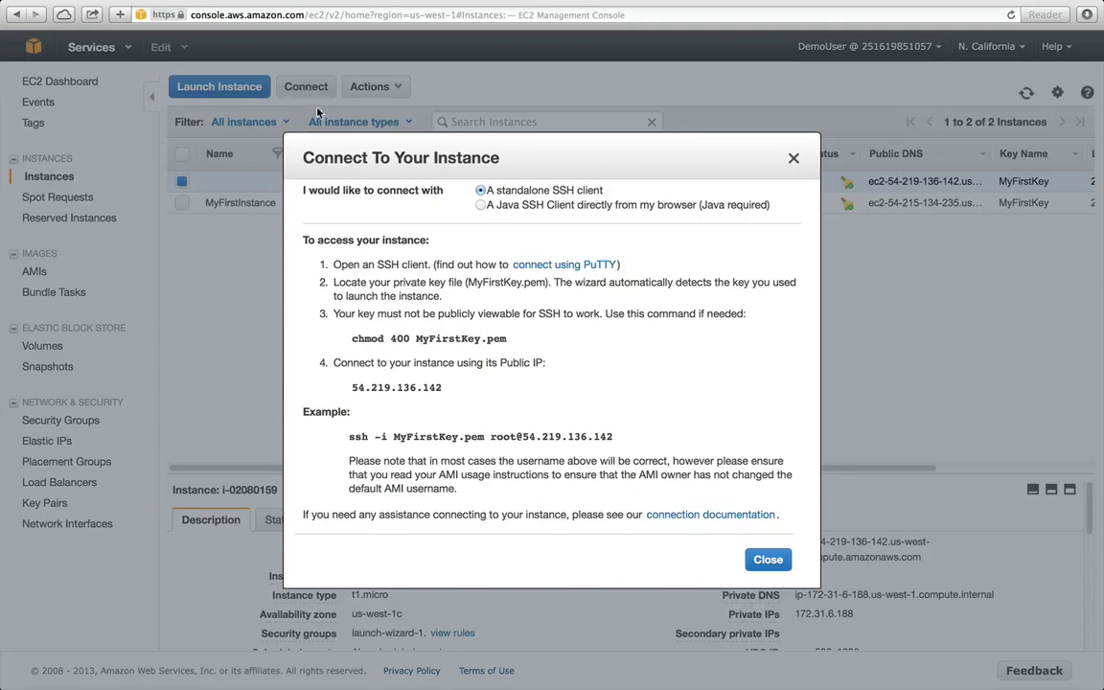
{"action": "left_click", "coordinate": [481, 206]}
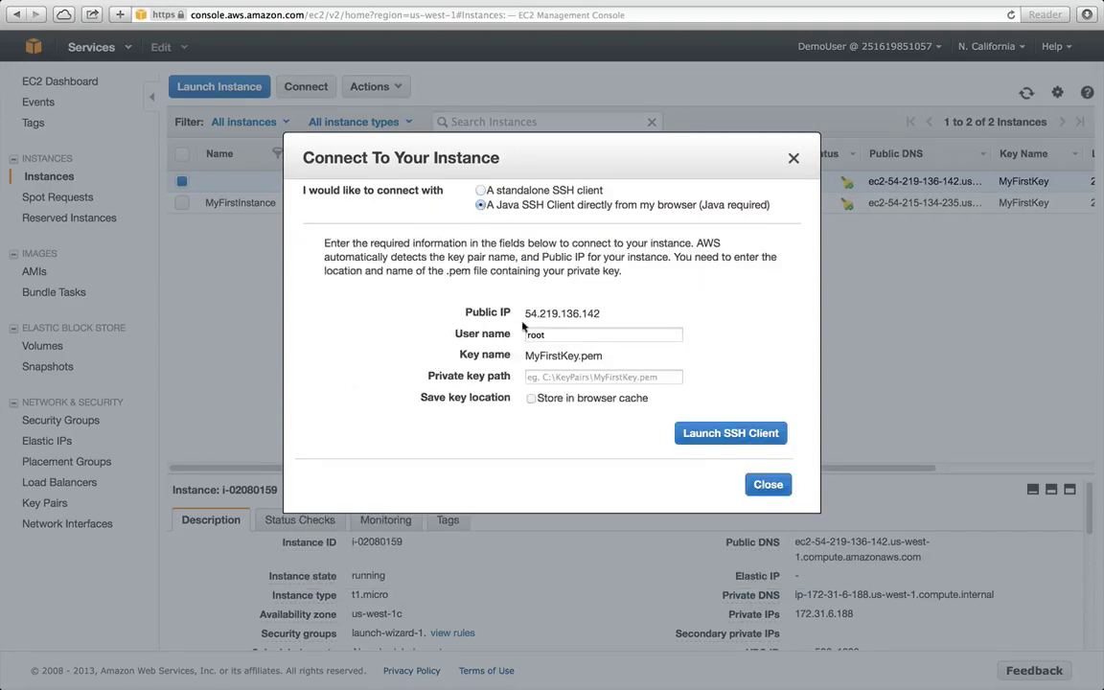
{"action": "left_click_drag", "start_coordinate": [552, 337], "coordinate": [499, 332]}
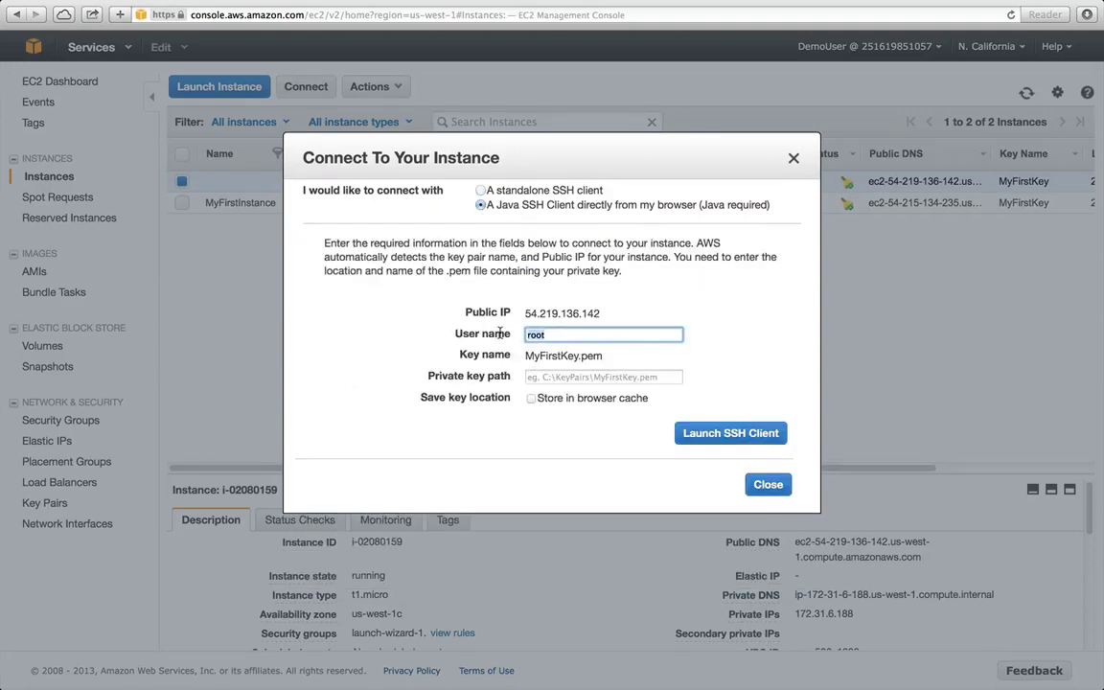
{"action": "type", "text": "ec2-user"}
{"action": "left_click", "coordinate": [545, 379]}
{"action": "type", "text": "/Users/A"}
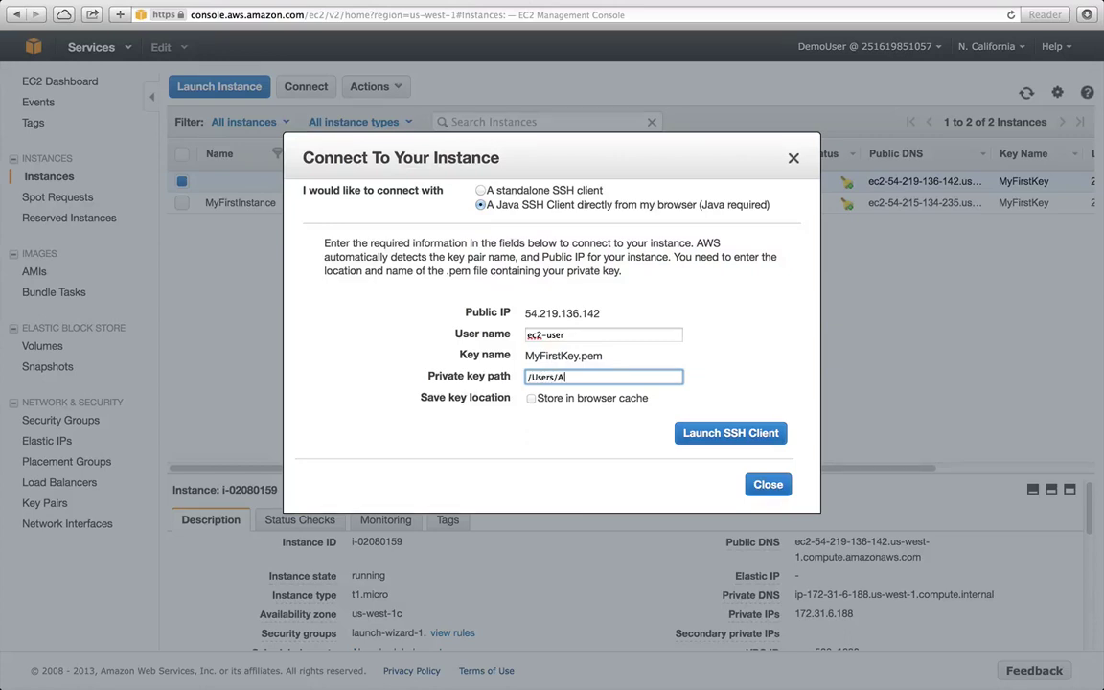
{"action": "type", "text": "dam/Downloads/MyFirstKey.pem"}
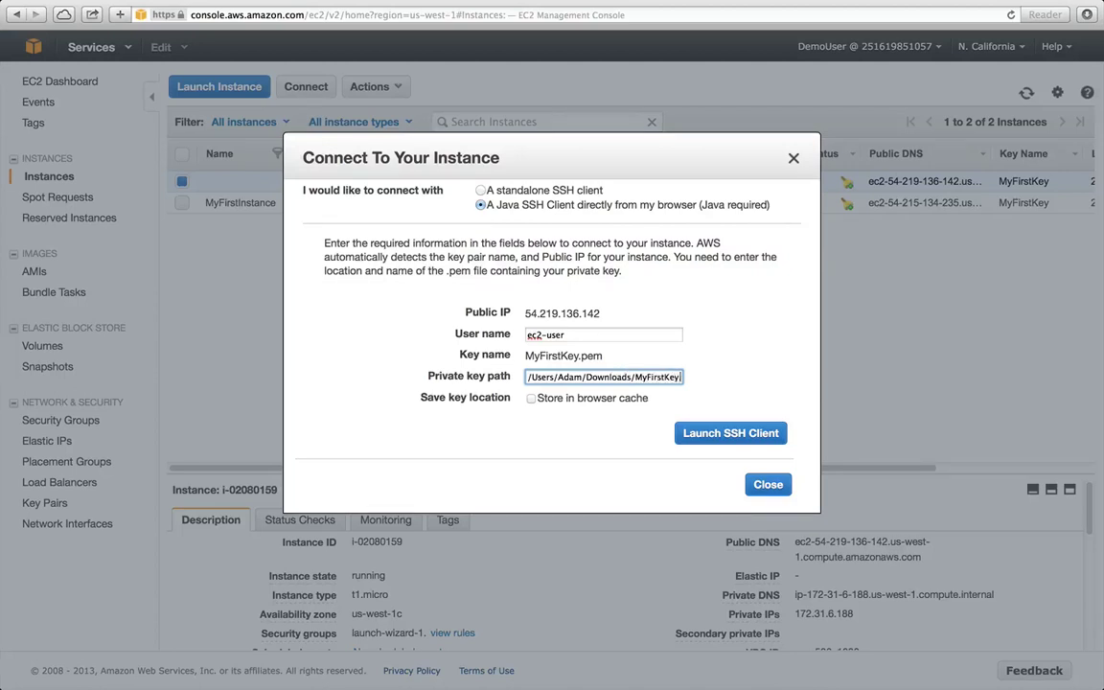
{"action": "left_click", "coordinate": [721, 435]}
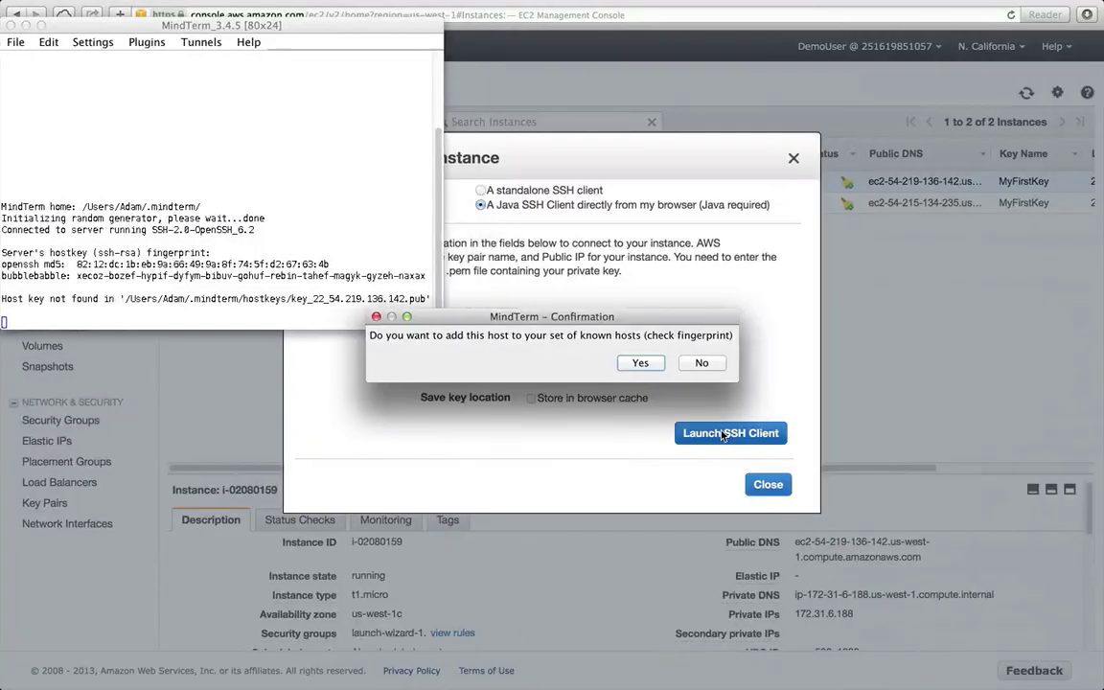
{"action": "left_click", "coordinate": [634, 363]}
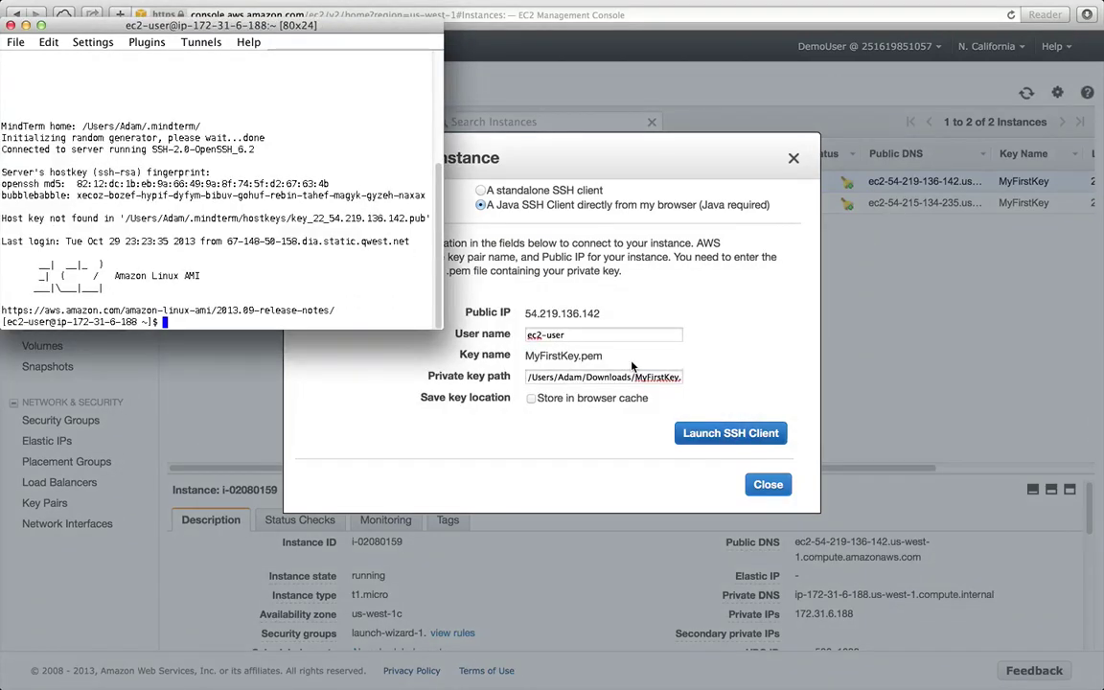
List the files in the instance's home directory with ls, disconnect the SSH session and close the connection dialog.
{"action": "type", "text": "ls"}
{"action": "key", "text": "Return"}
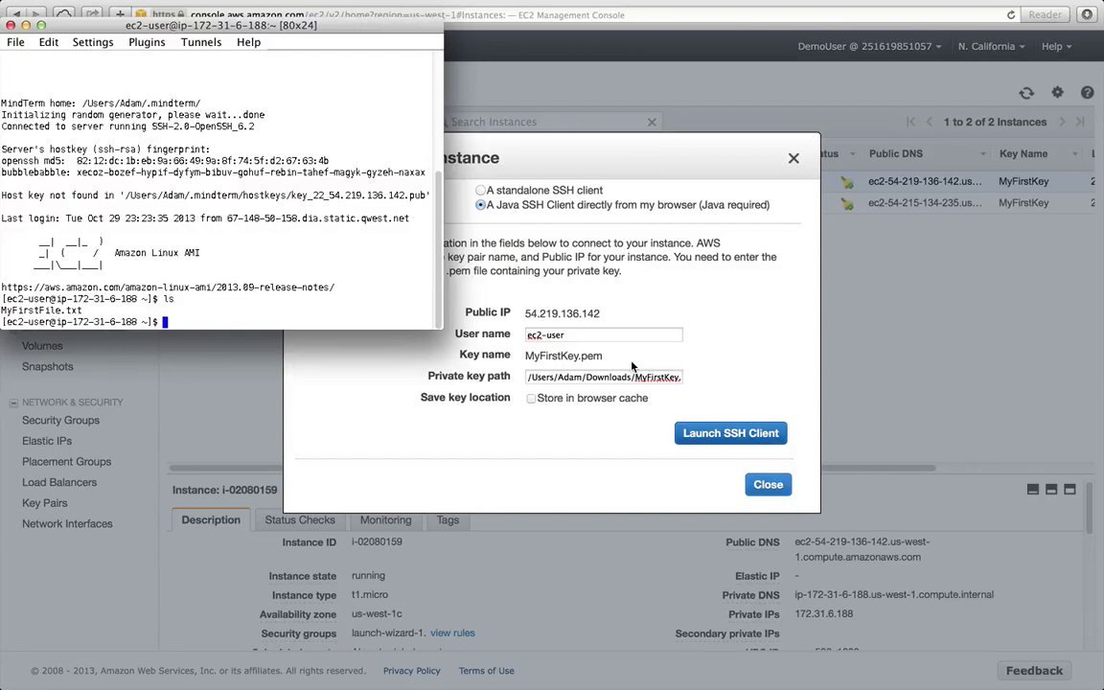
{"action": "left_click", "coordinate": [10, 26]}
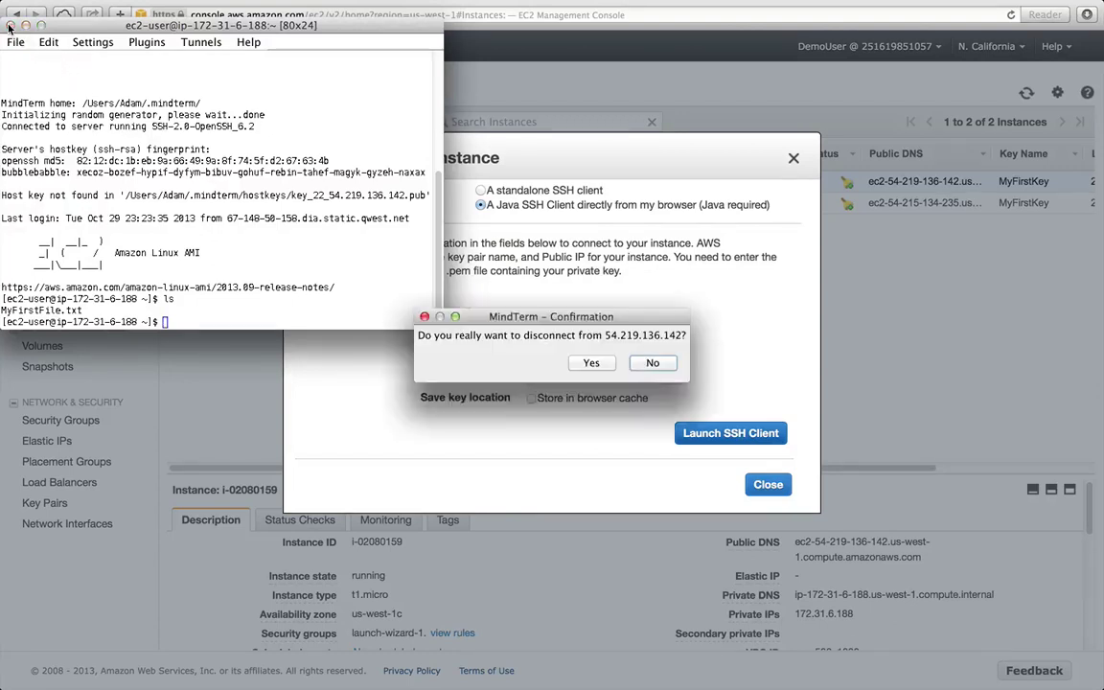
{"action": "left_click", "coordinate": [593, 363]}
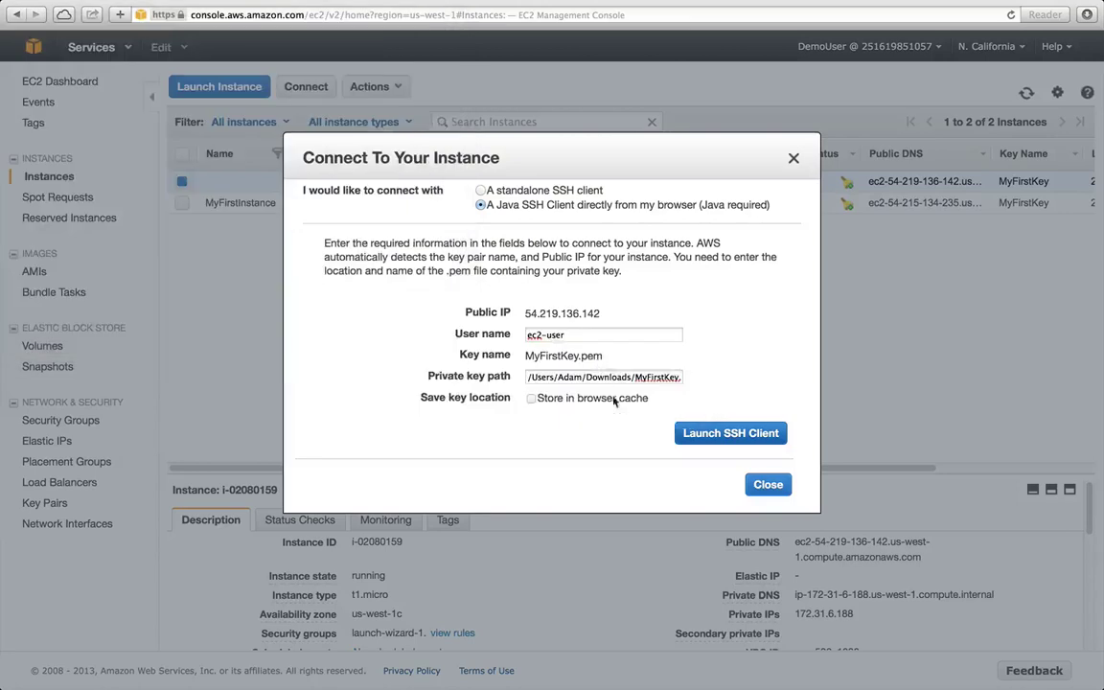
{"action": "left_click", "coordinate": [768, 485]}
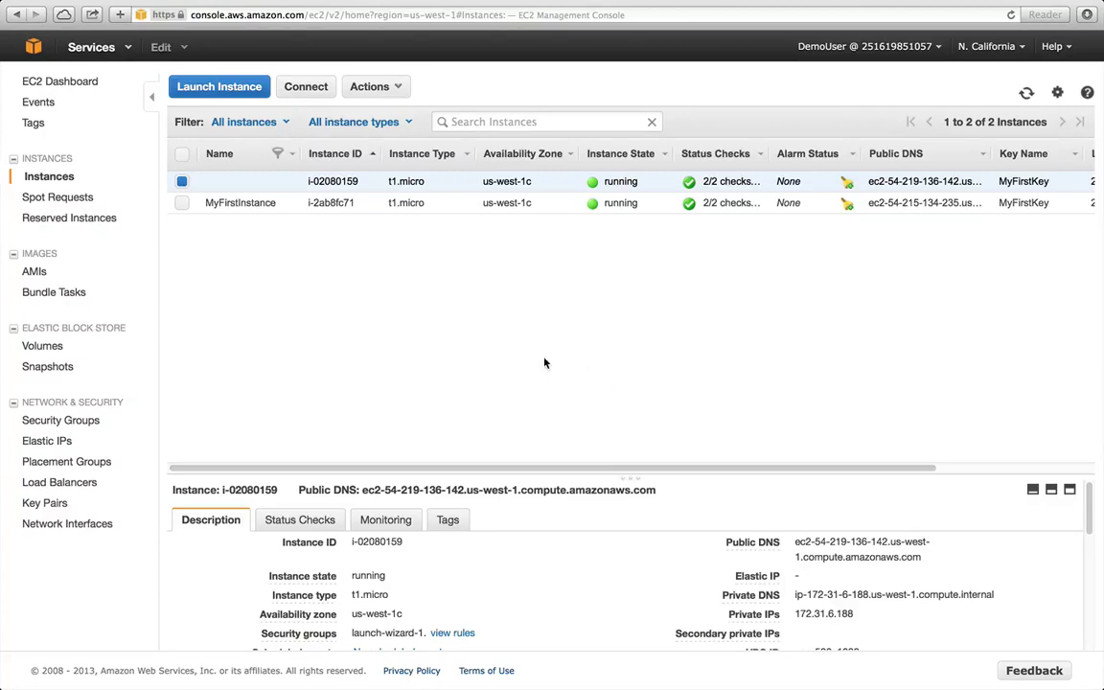
Terminate the unnamed instance launched from MyBackupAMI and return to the AWS console home page.
{"action": "left_click", "coordinate": [403, 88]}
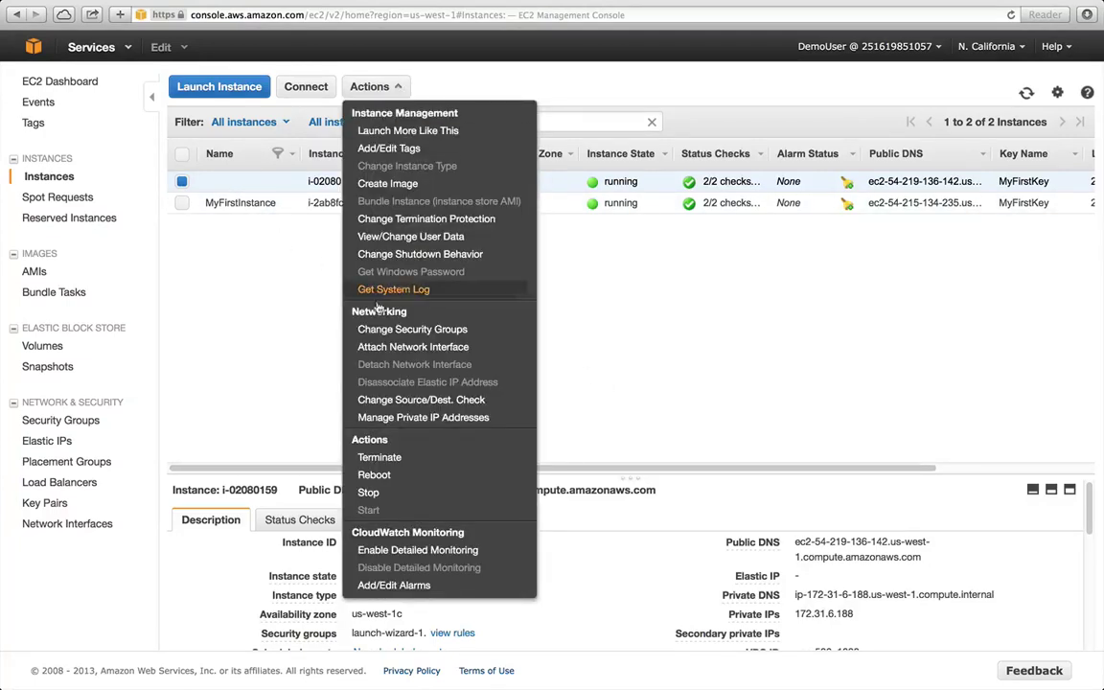
{"action": "left_click", "coordinate": [387, 459]}
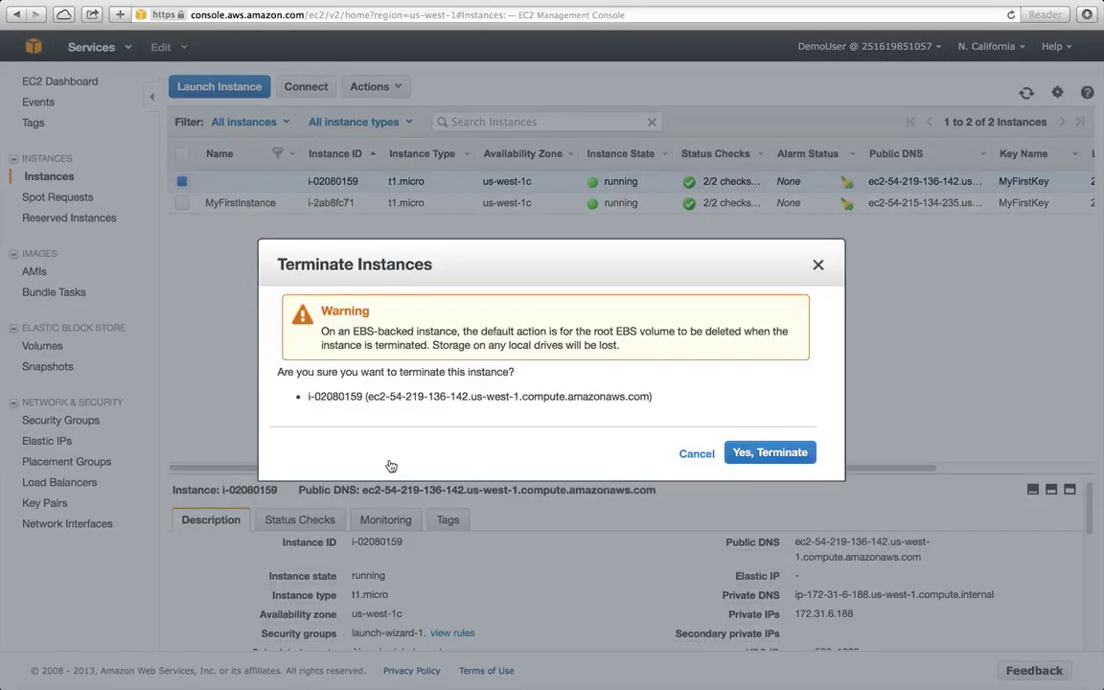
{"action": "left_click", "coordinate": [793, 455]}
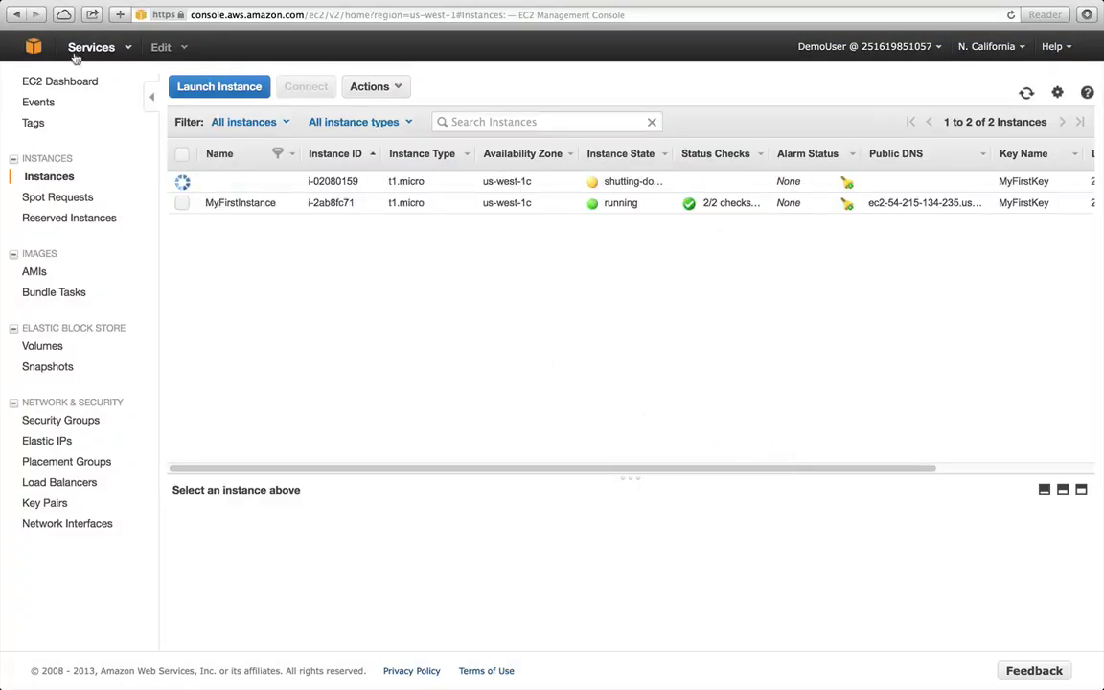
{"action": "left_click", "coordinate": [35, 48]}
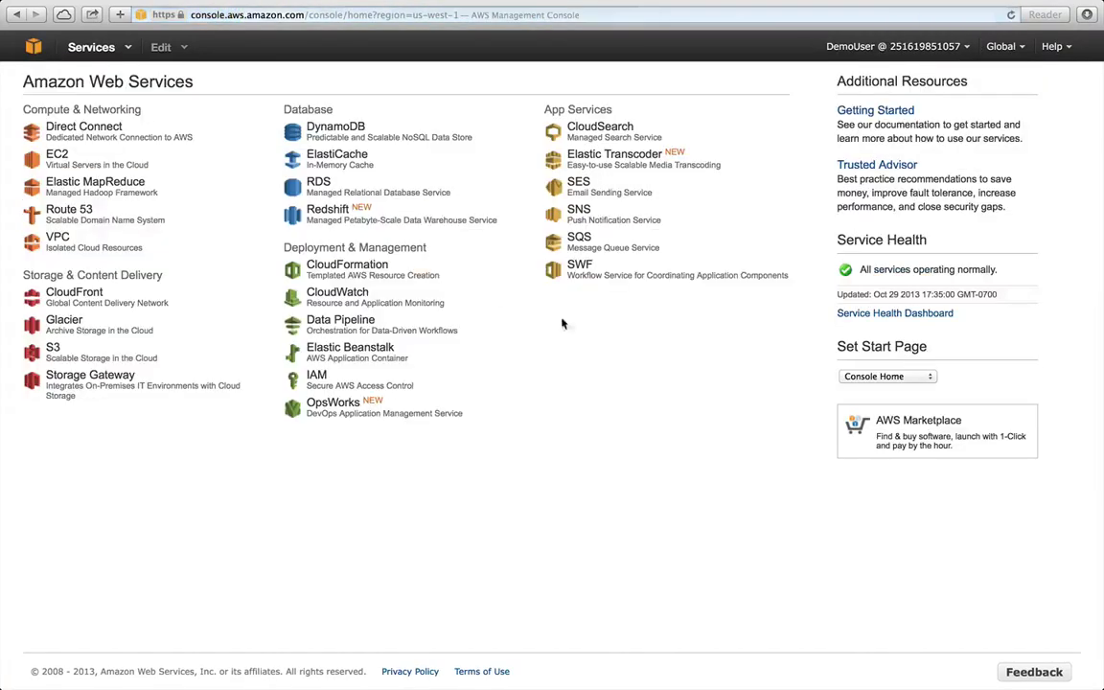